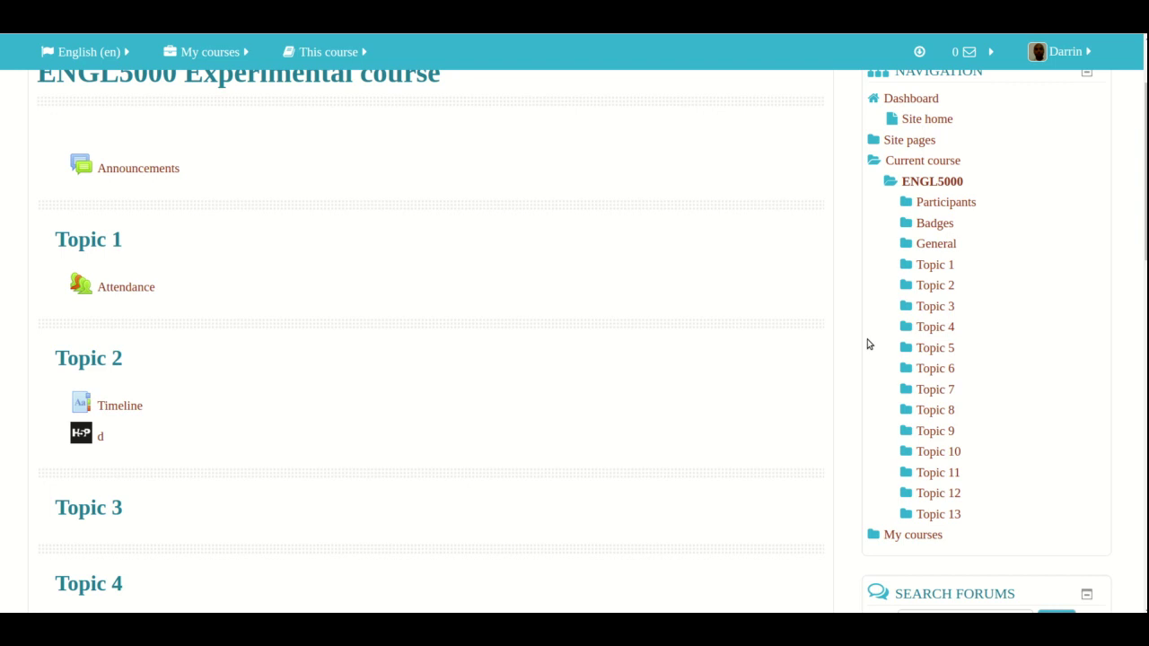
- Go to Course administration > Users > Enrolled users for the ENGL5000 Experimental course
scroll(868, 344, "down", 5)
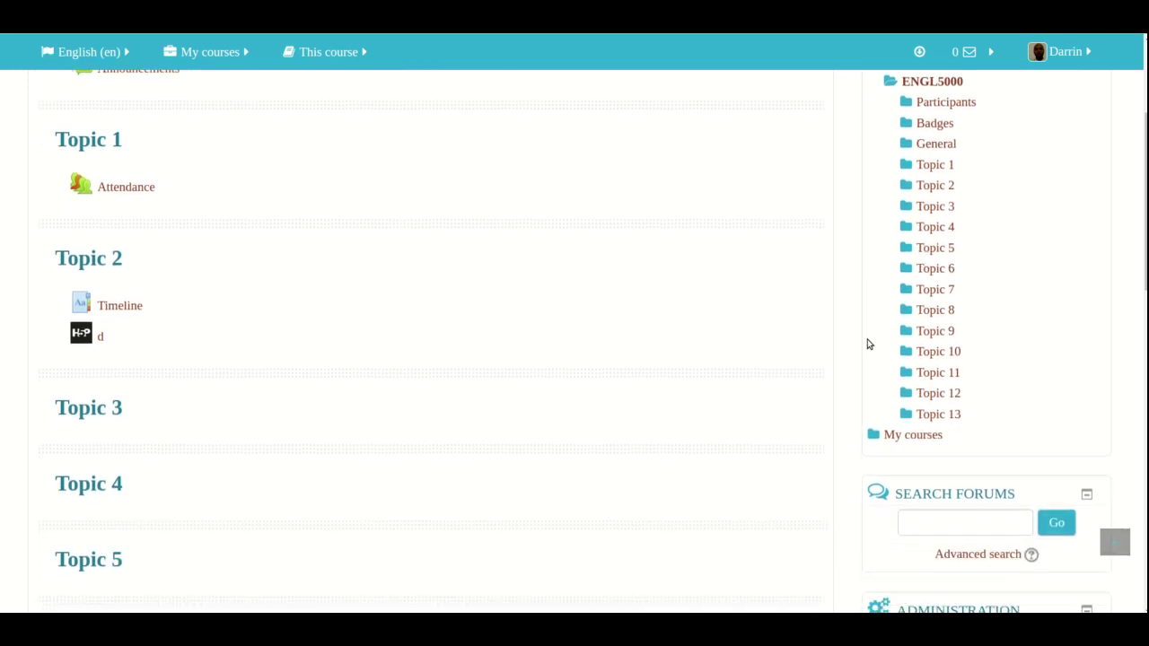
scroll(868, 344, "down", 2)
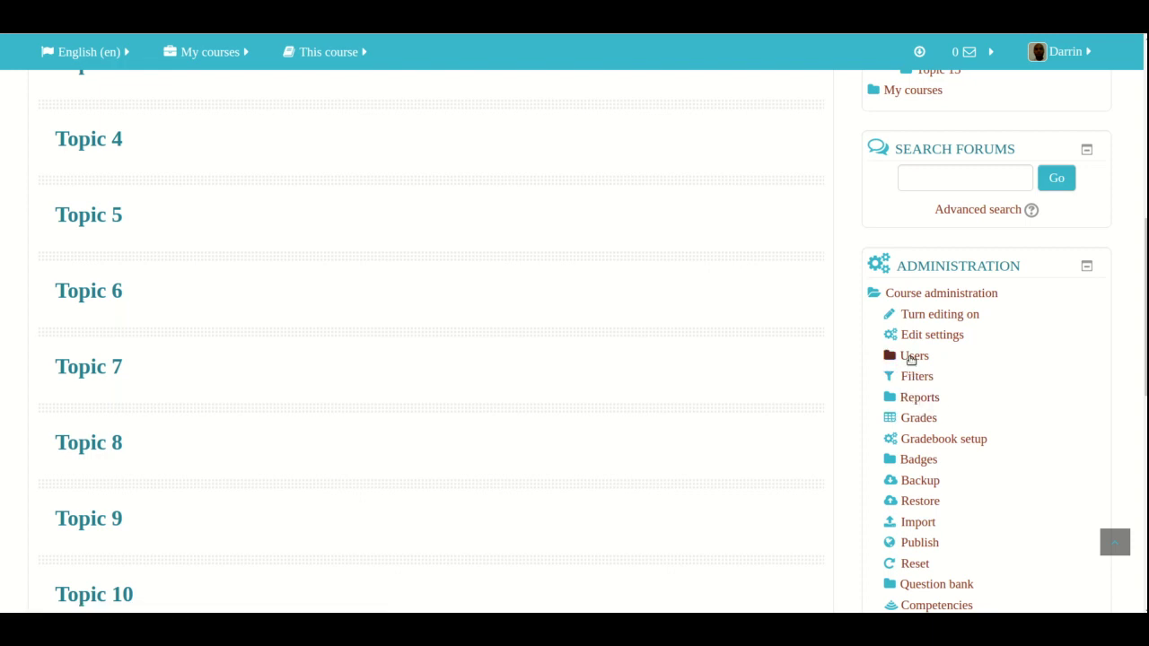
left_click(913, 356)
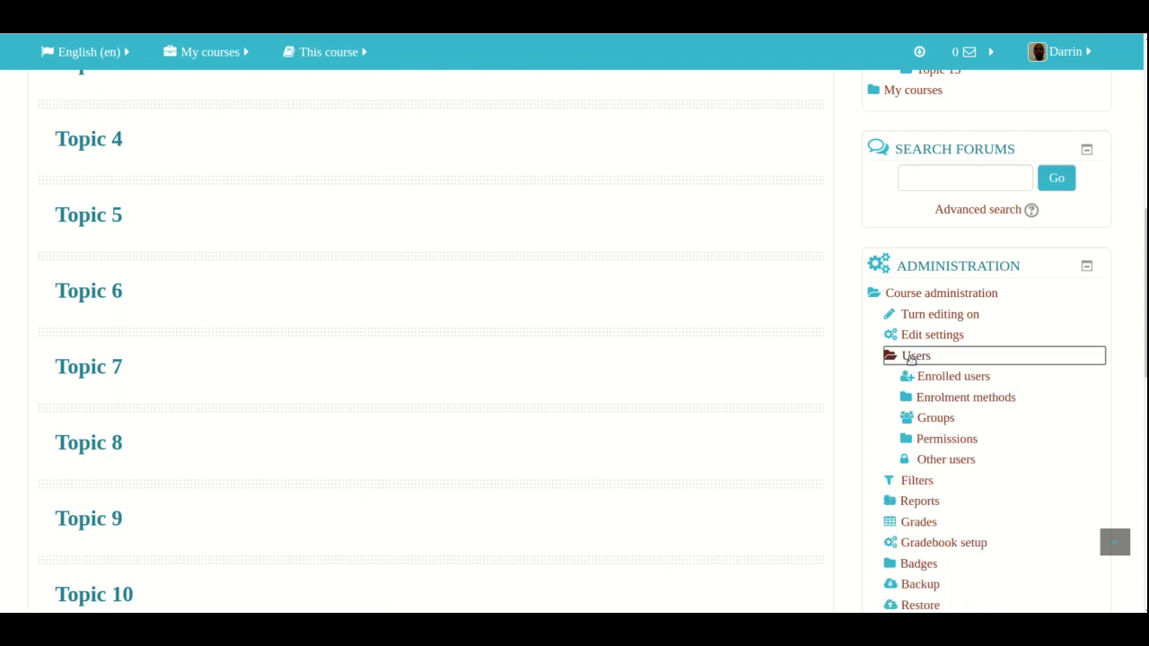
left_click(949, 377)
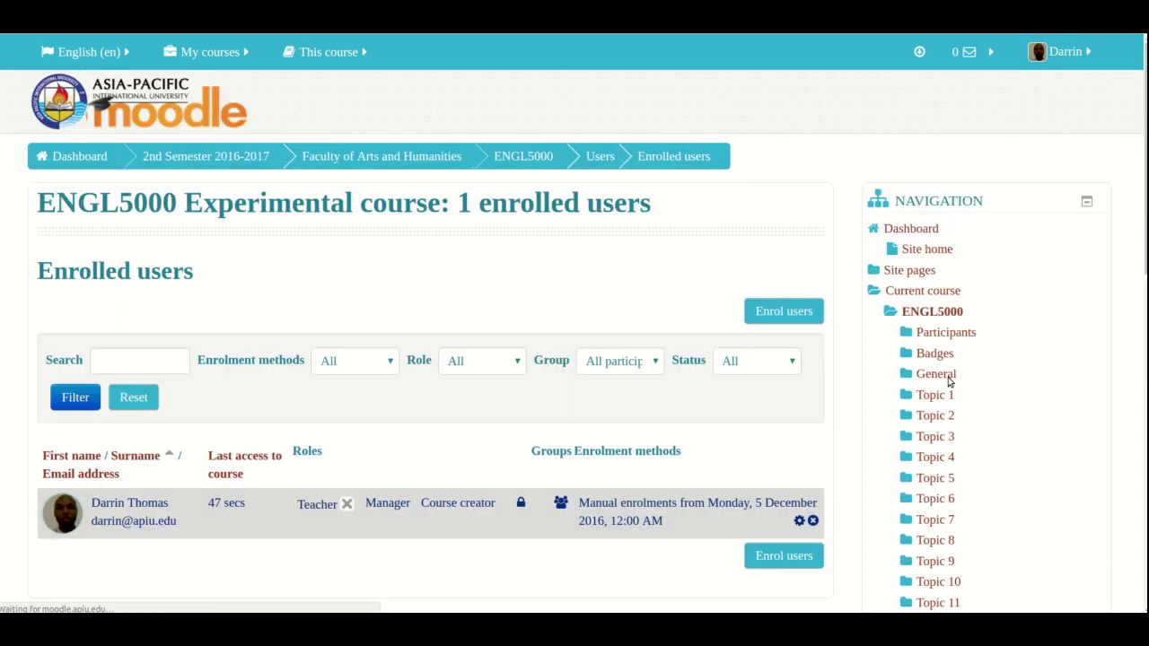
scroll(950, 395, "down", 2)
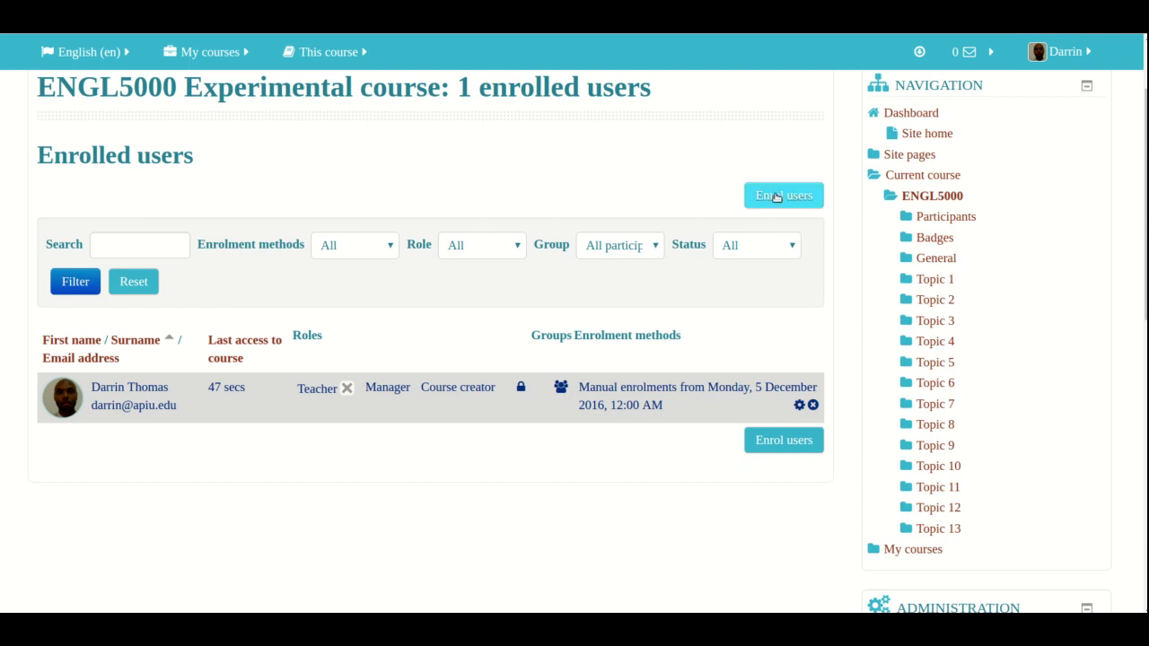
- Start enrolling users with role Student, enrolment starting Today and duration Unlimited
left_click(777, 196)
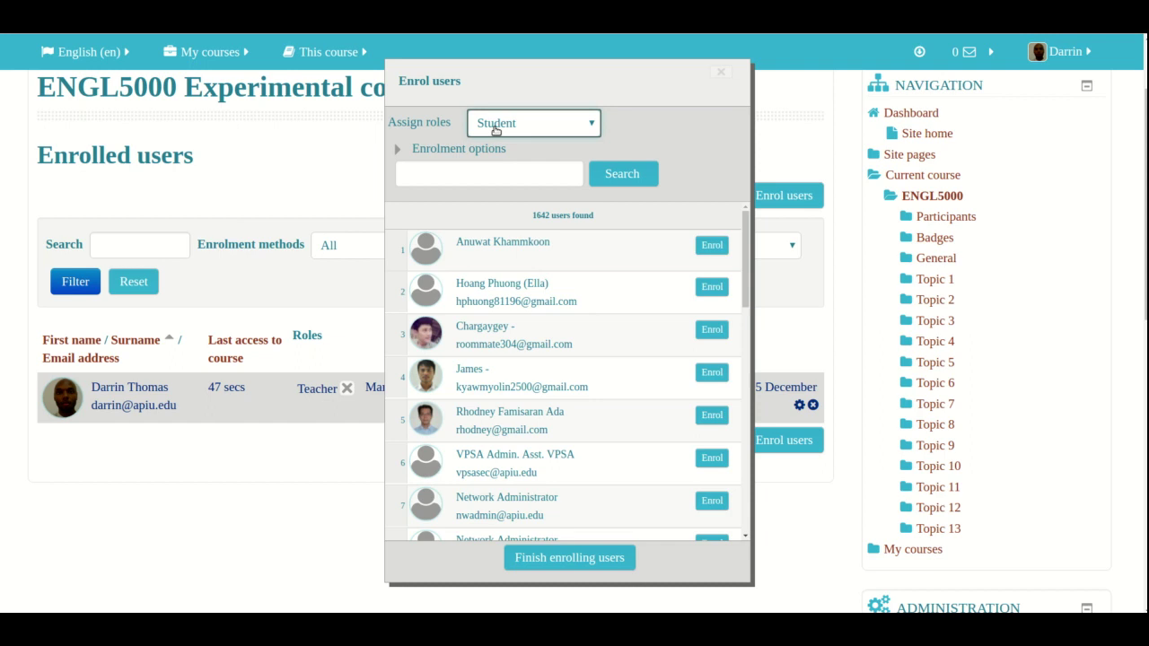
left_click(495, 126)
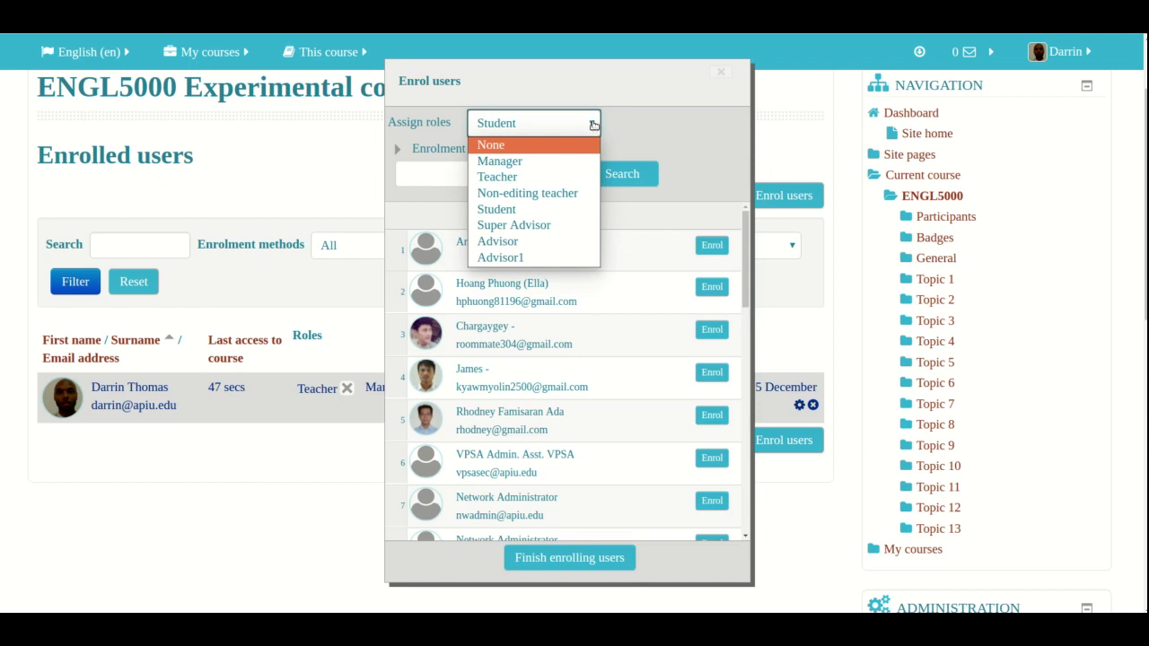
left_click(592, 124)
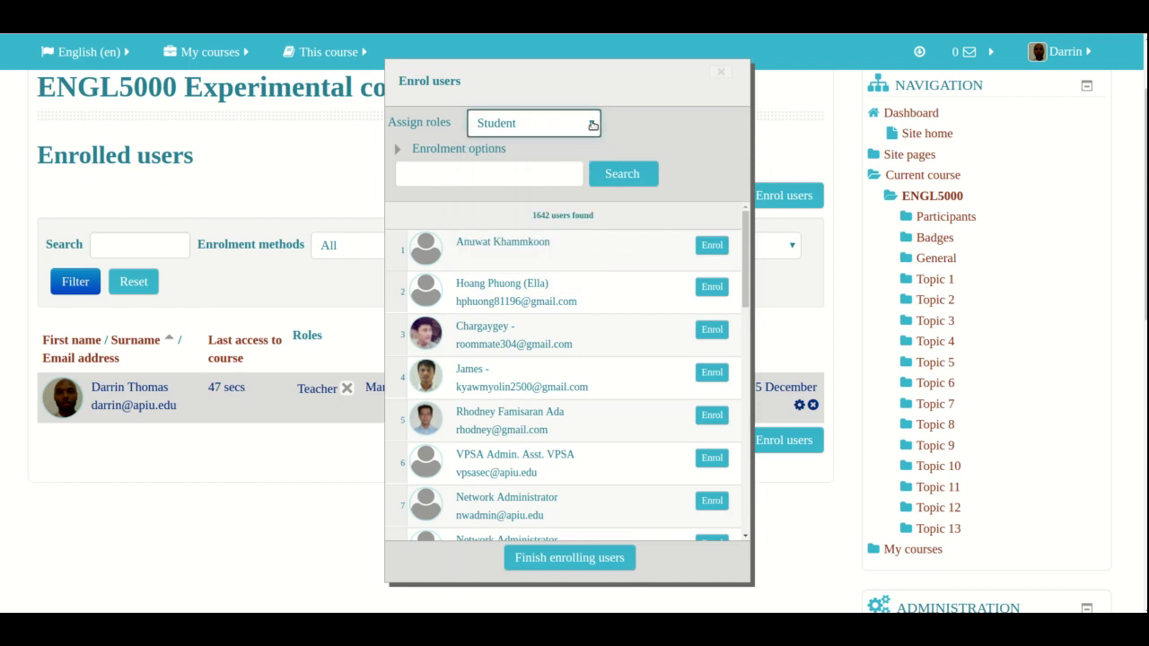
left_click(437, 153)
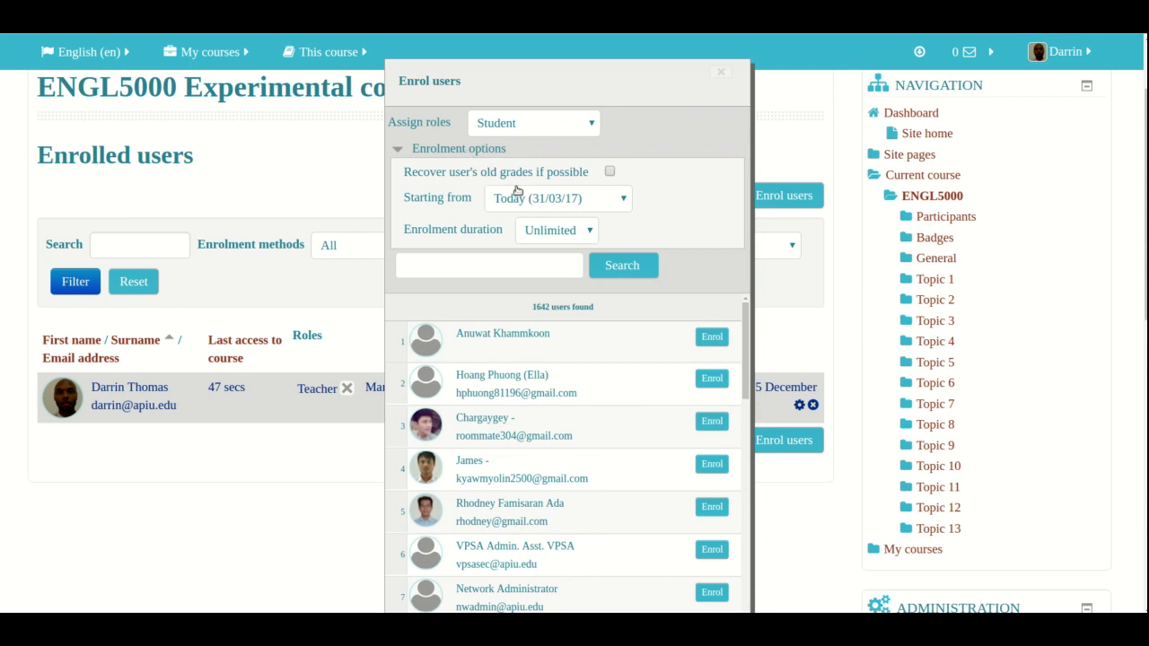
left_click(619, 206)
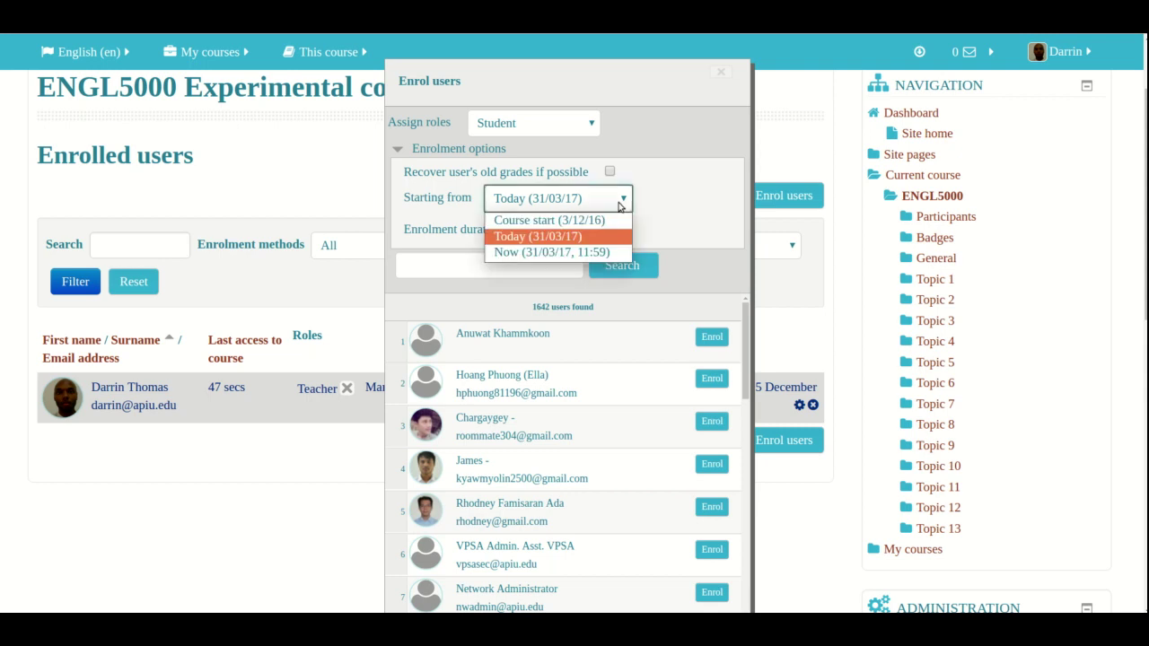
left_click(619, 204)
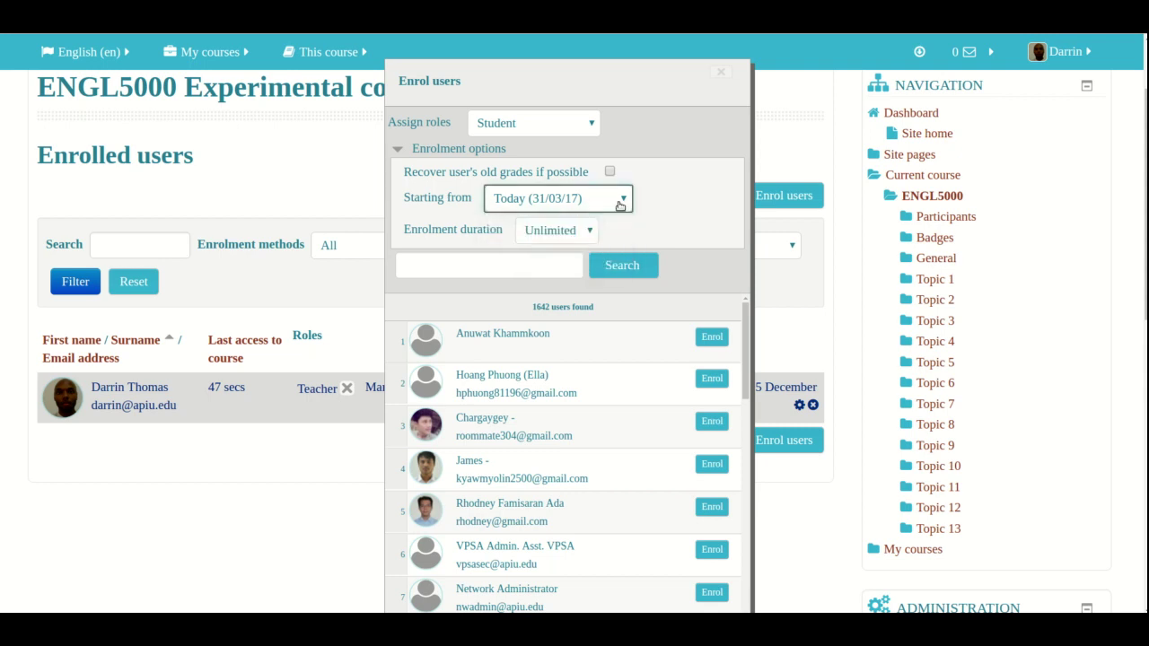
left_click(553, 237)
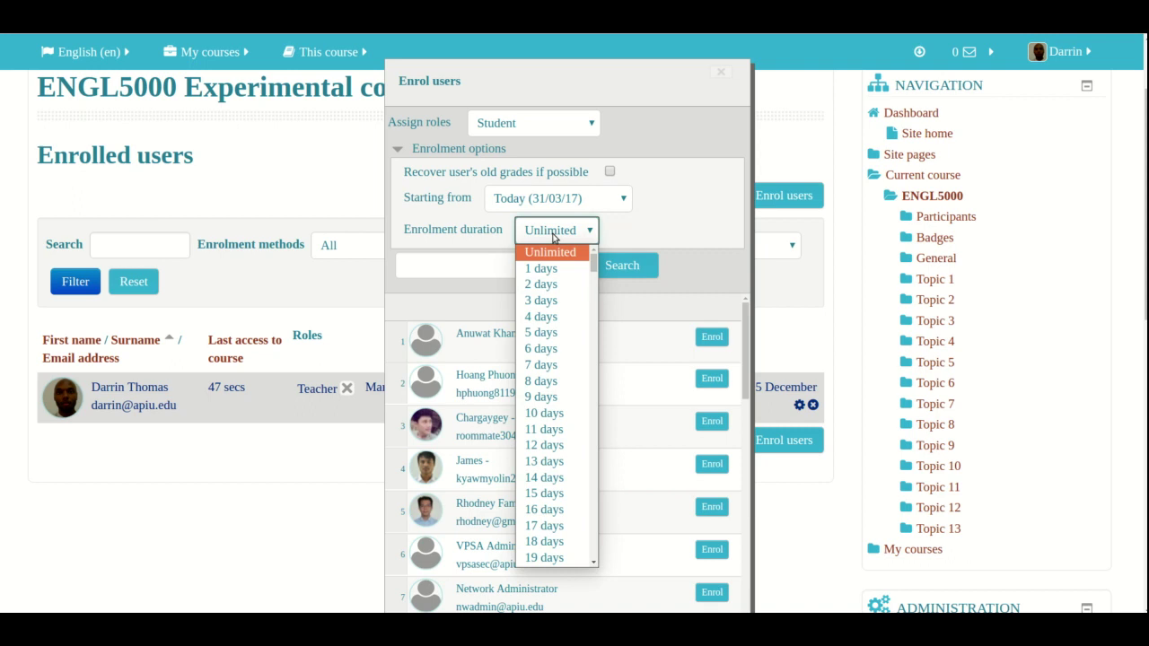
left_click(554, 237)
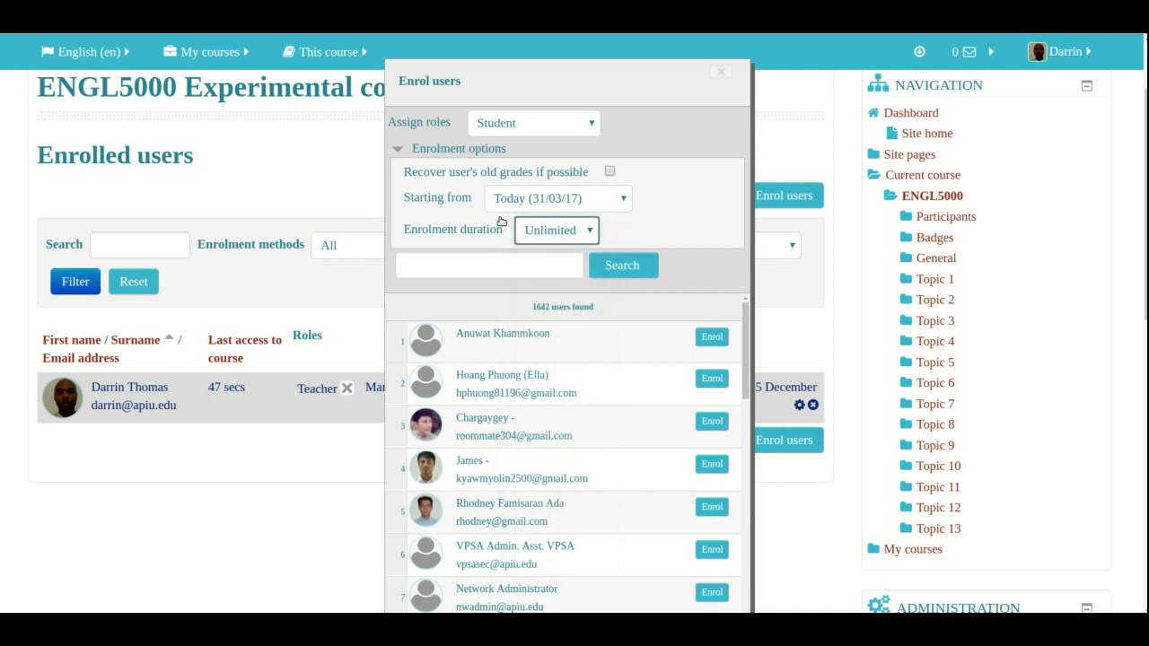
left_click(411, 152)
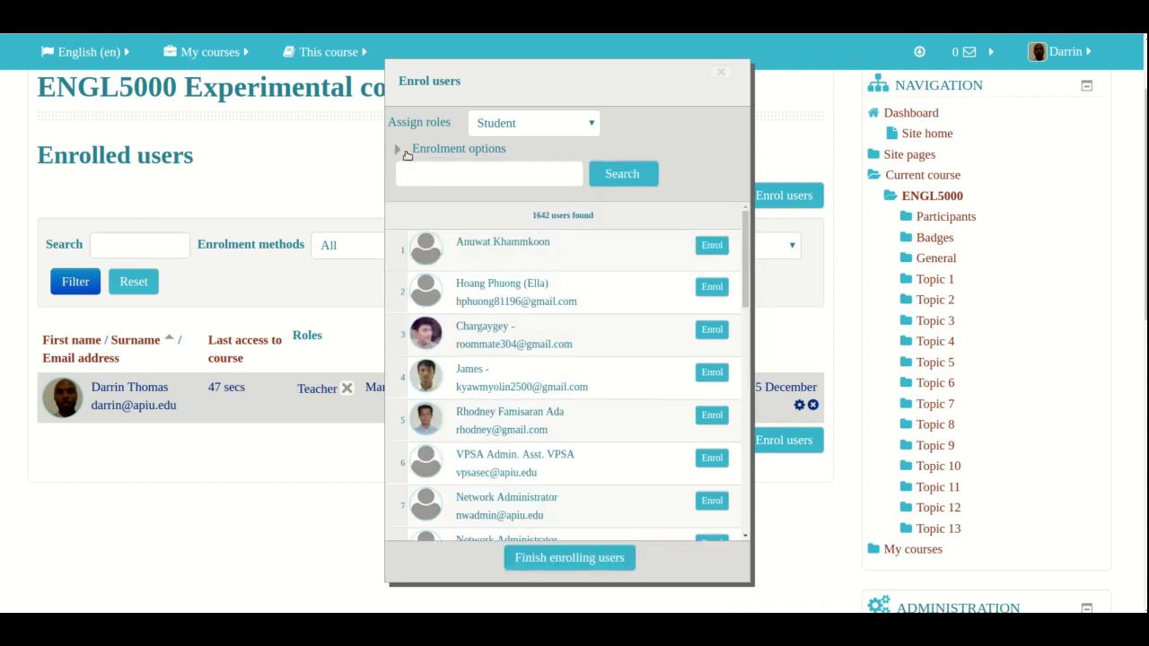
- Search 'network' and enrol both Network Administrators and the Network Helper as students
left_click(444, 177)
type("network")
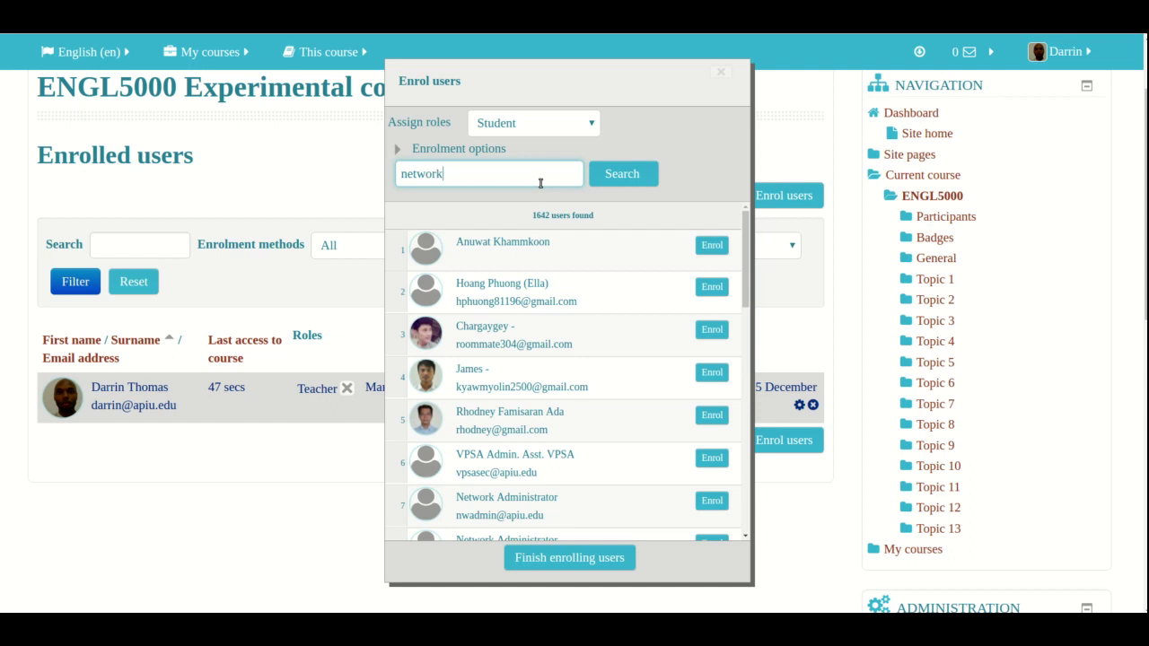
left_click(615, 177)
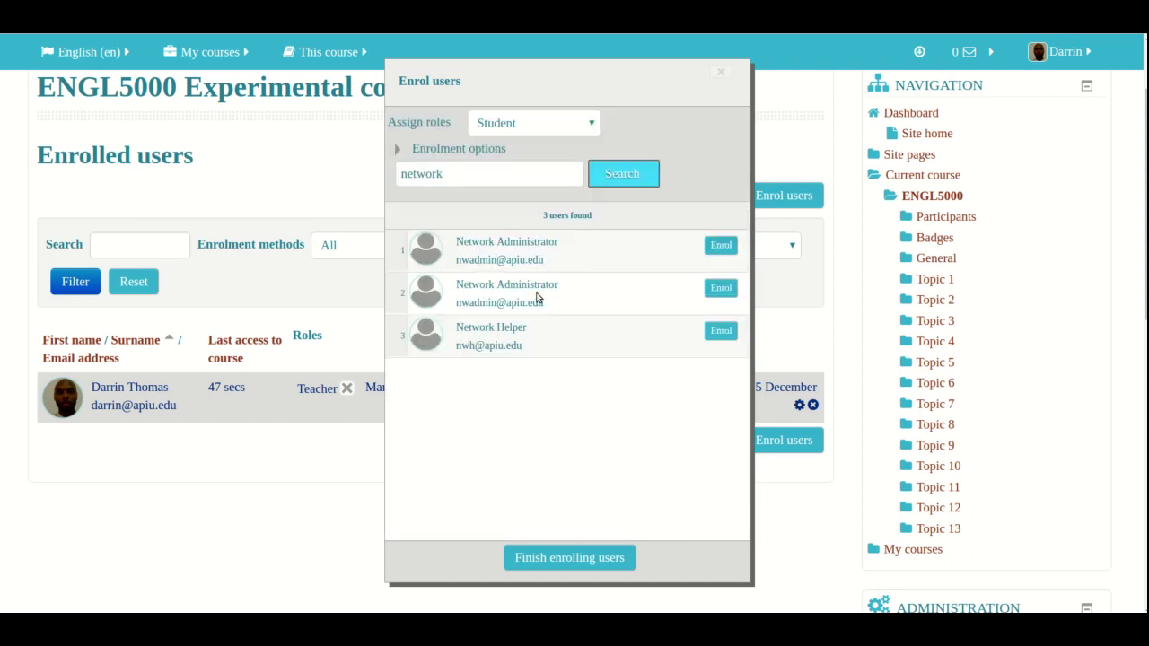
left_click(726, 252)
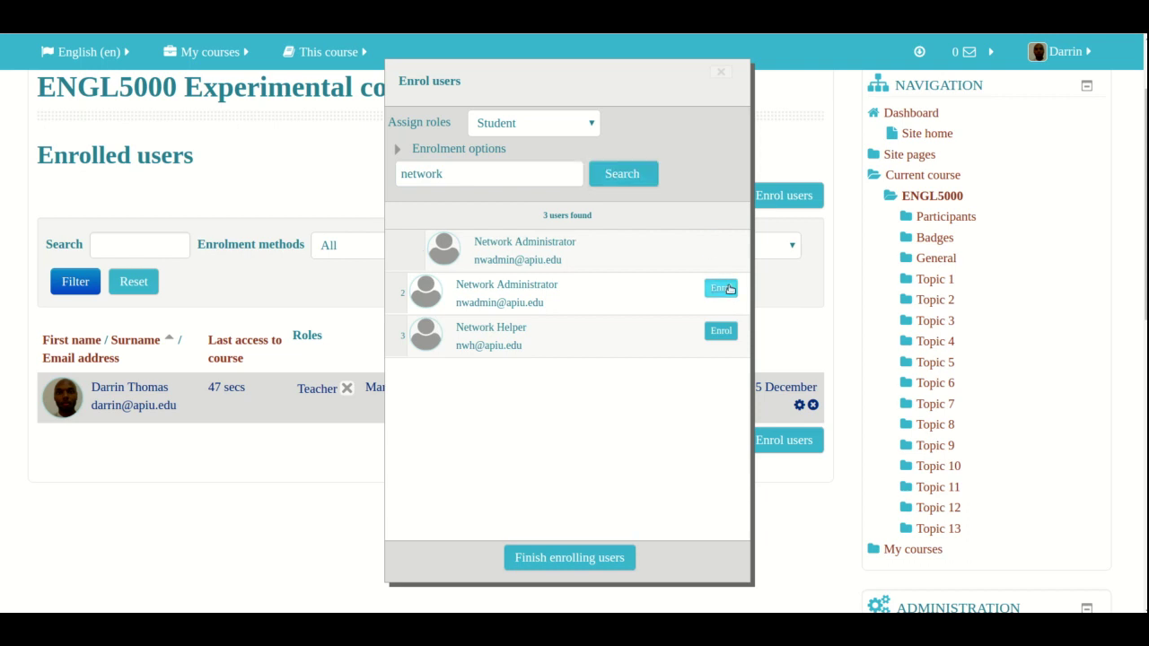
left_click(726, 289)
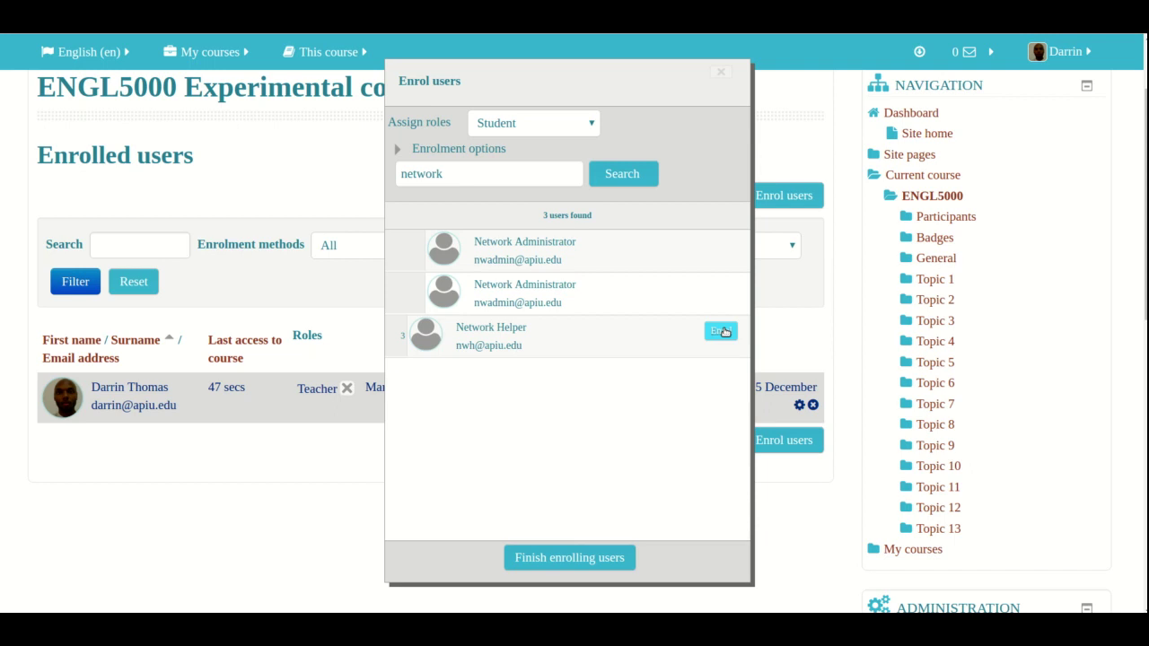
left_click(723, 332)
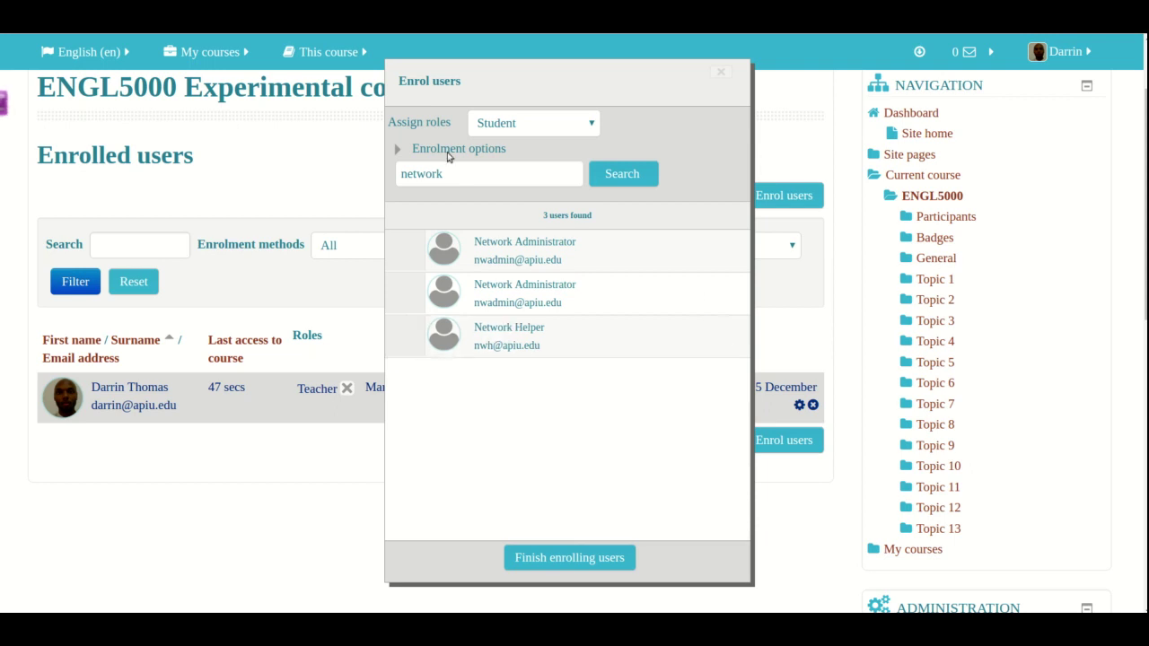
- Search 'admin' and enrol the VPSA admin assistant as a student
double_click(417, 176)
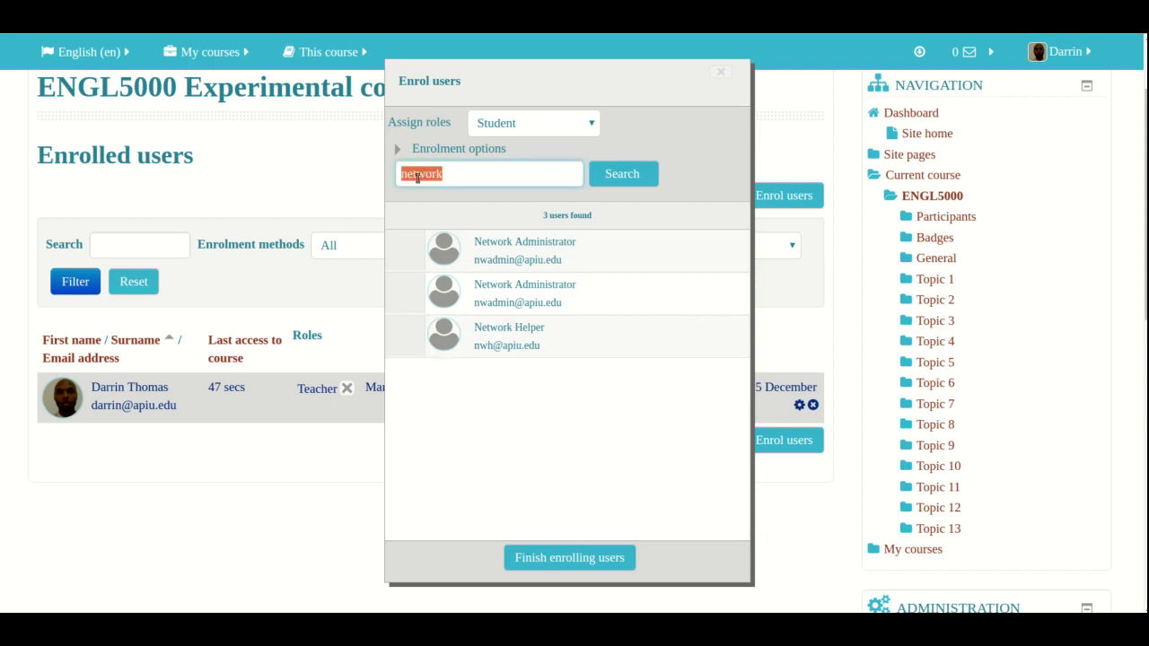
type("admin")
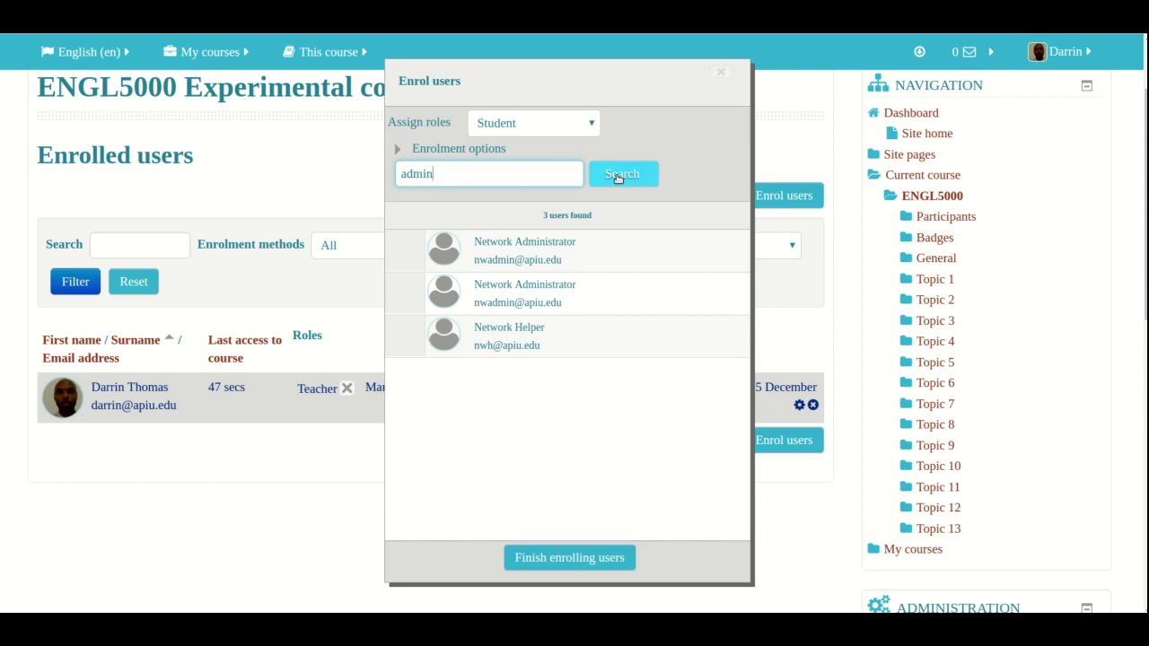
left_click(617, 177)
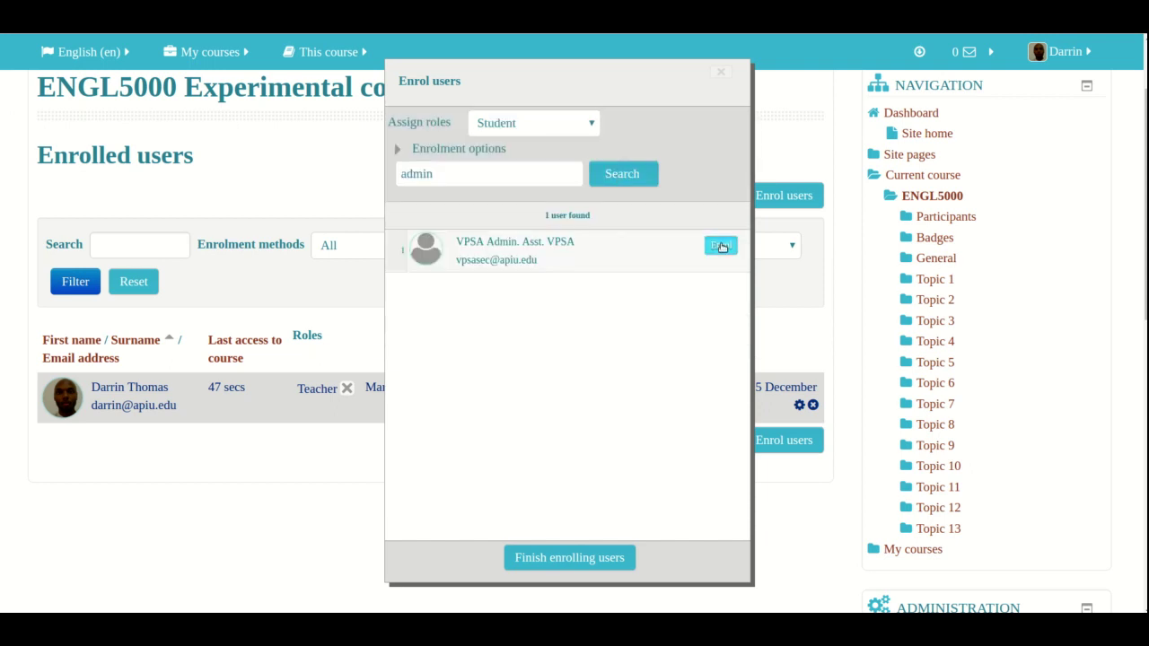
left_click(721, 246)
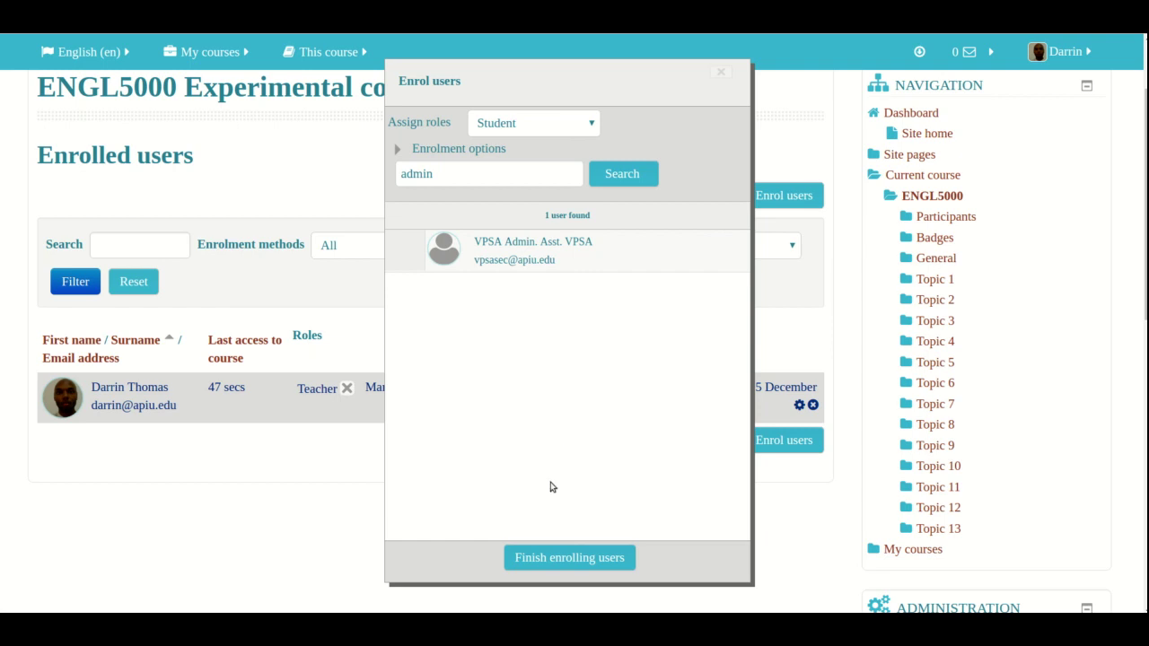
- Finish enrolling and review the five enrolled users: four Students plus the Teacher
left_click(540, 557)
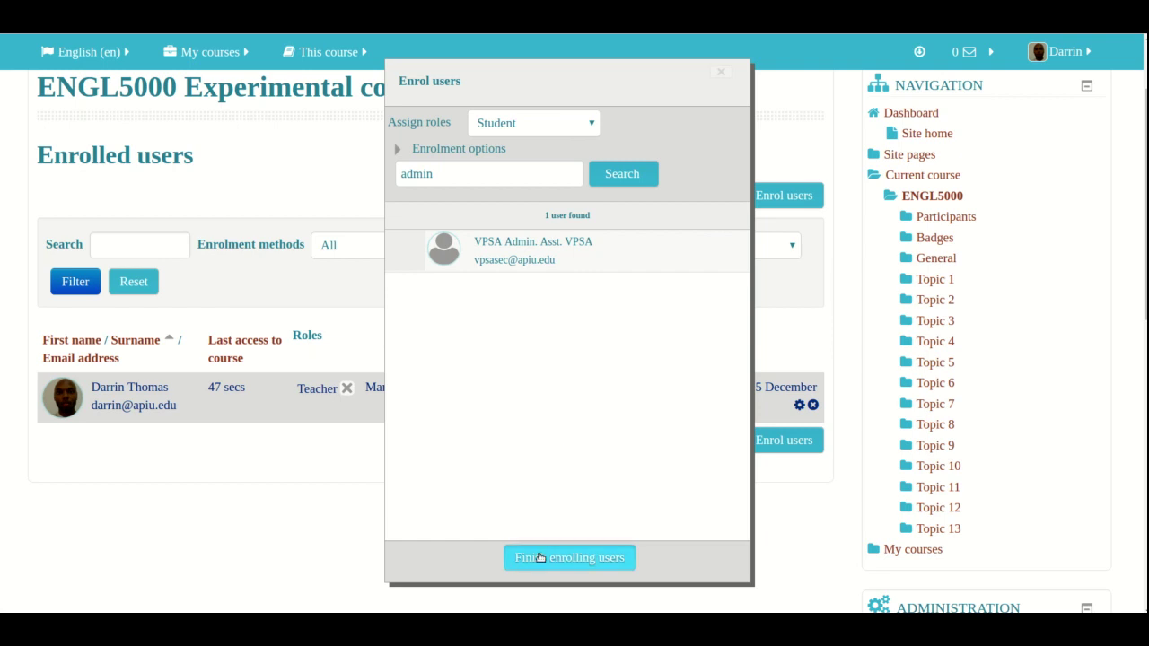
scroll(567, 403, "down", 4)
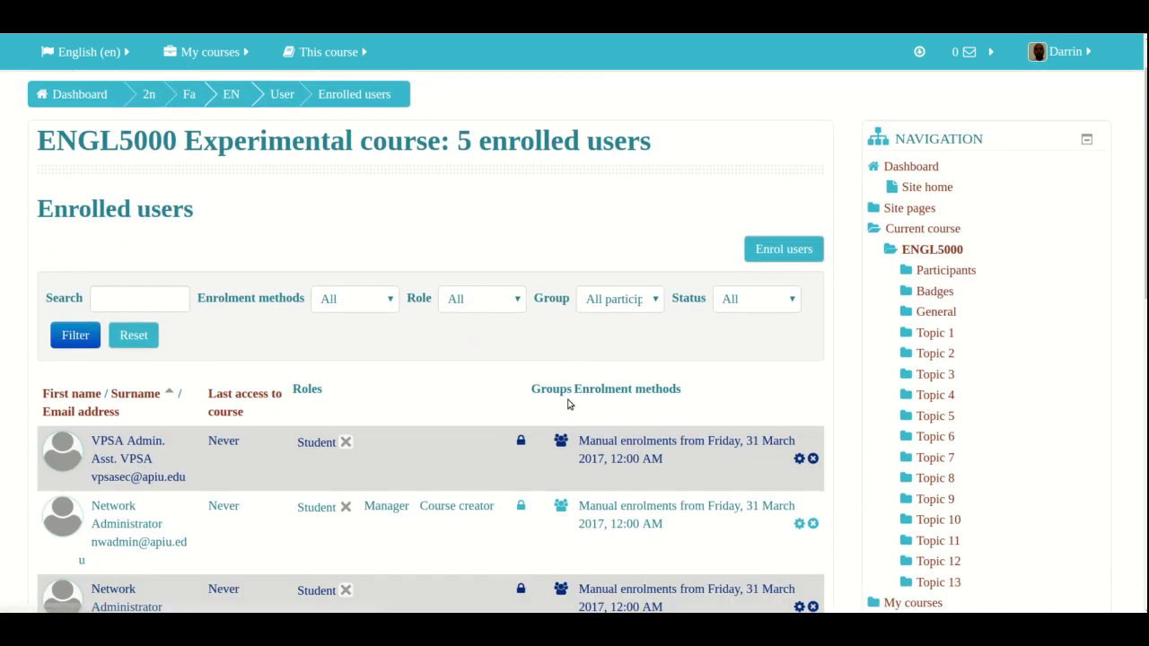
scroll(567, 404, "up", 1)
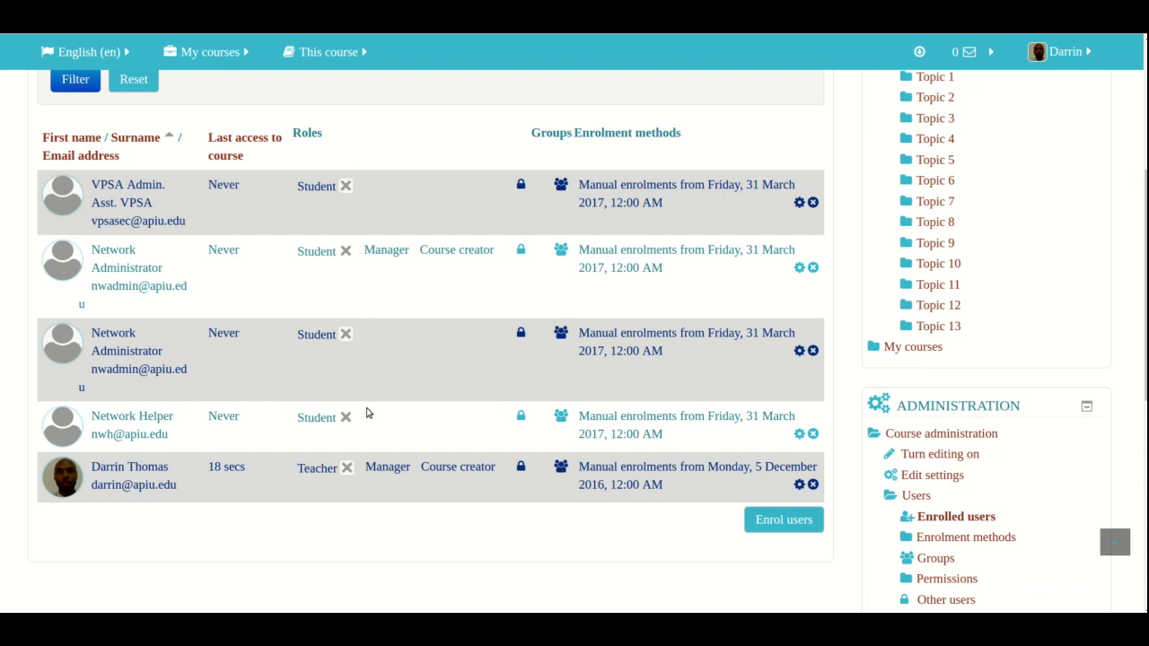
scroll(305, 254, "up", 3)
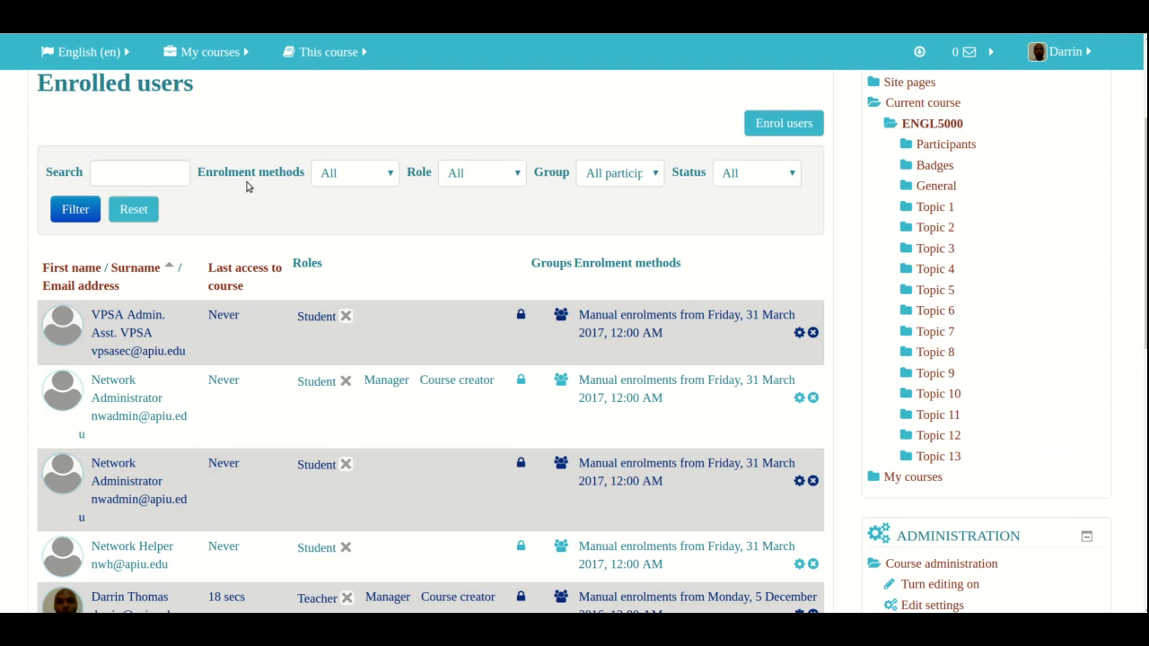
left_click(167, 170)
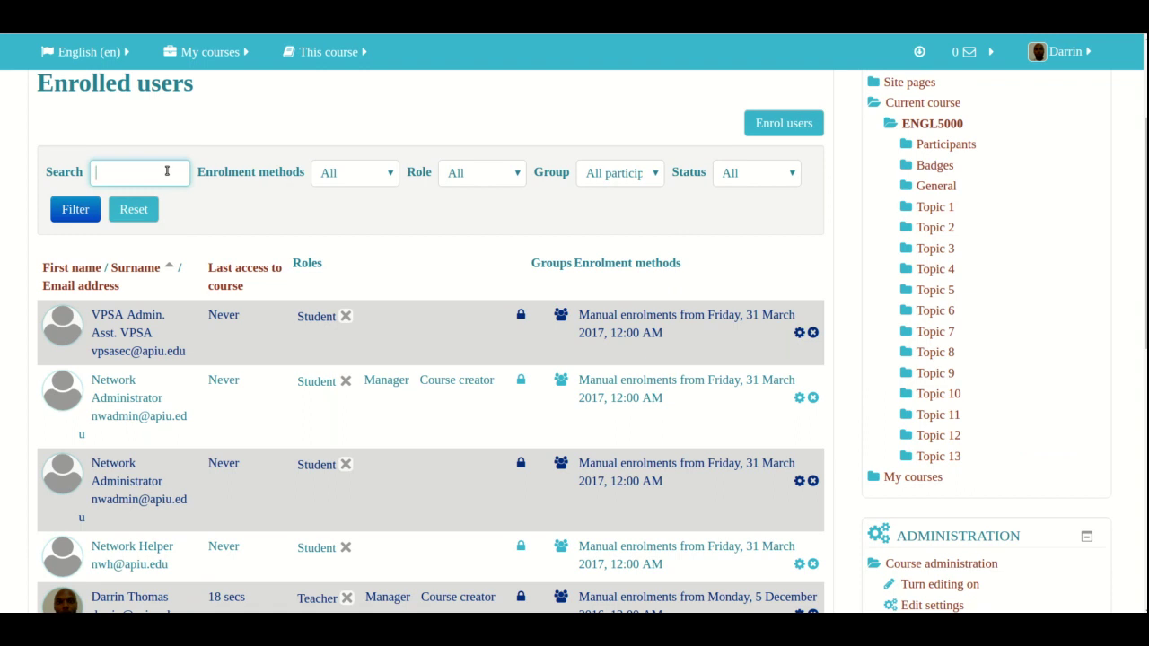
type("vpsa")
left_click(84, 209)
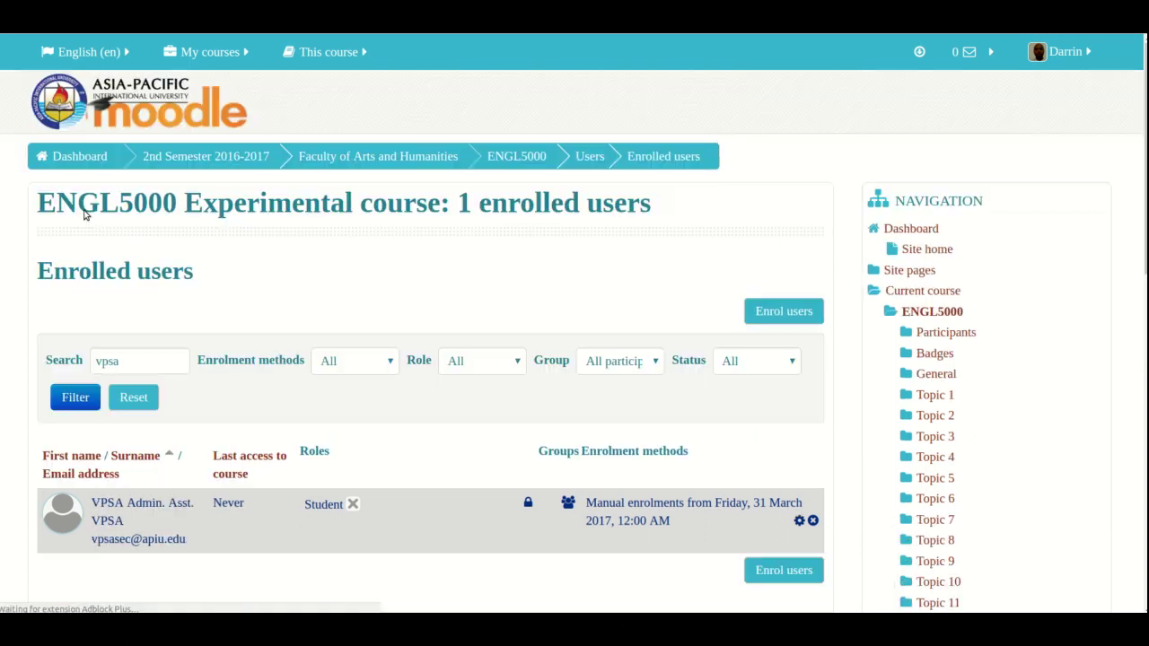
scroll(107, 359, "down", 2)
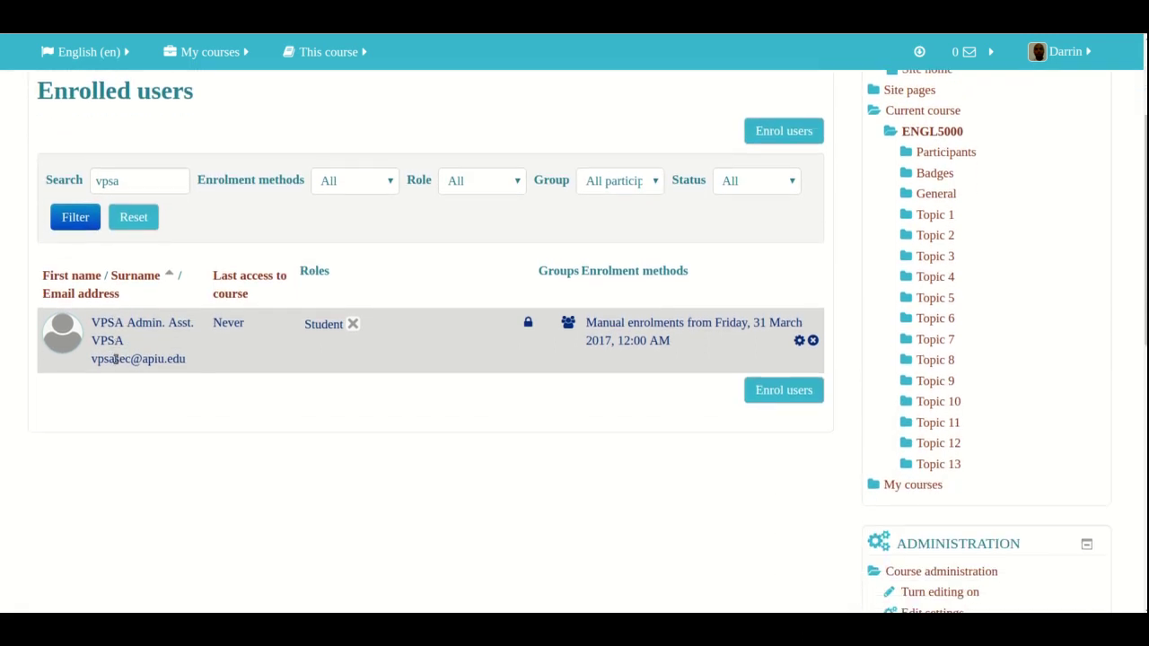
left_click(126, 224)
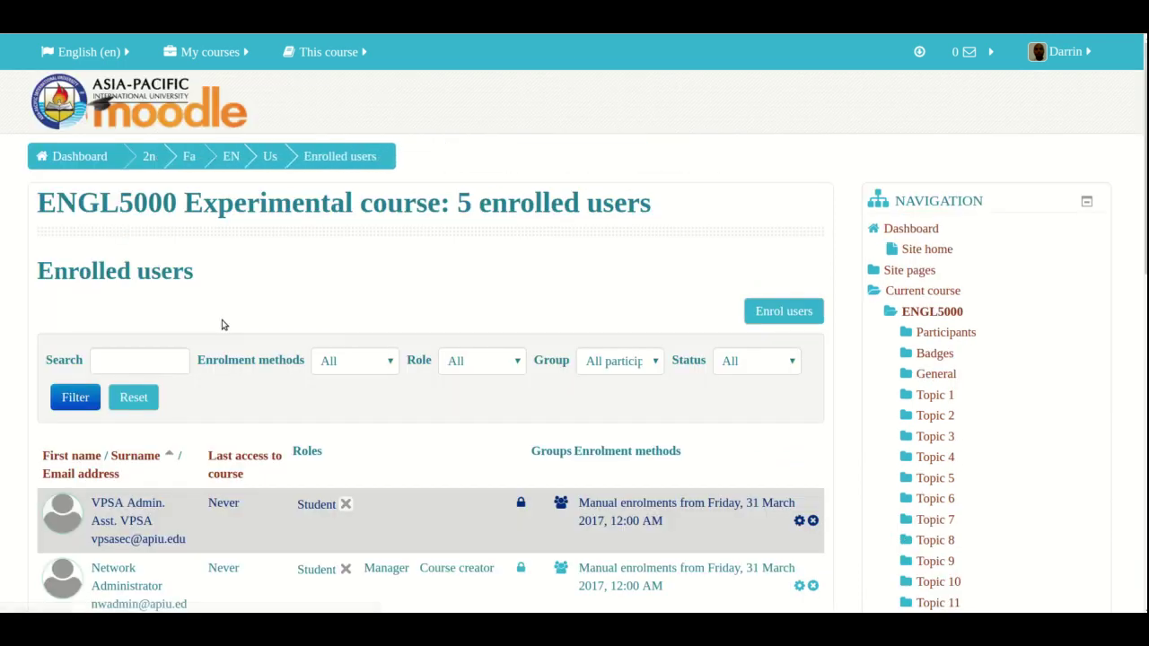
scroll(222, 320, "down", 3)
scroll(222, 319, "up", 2)
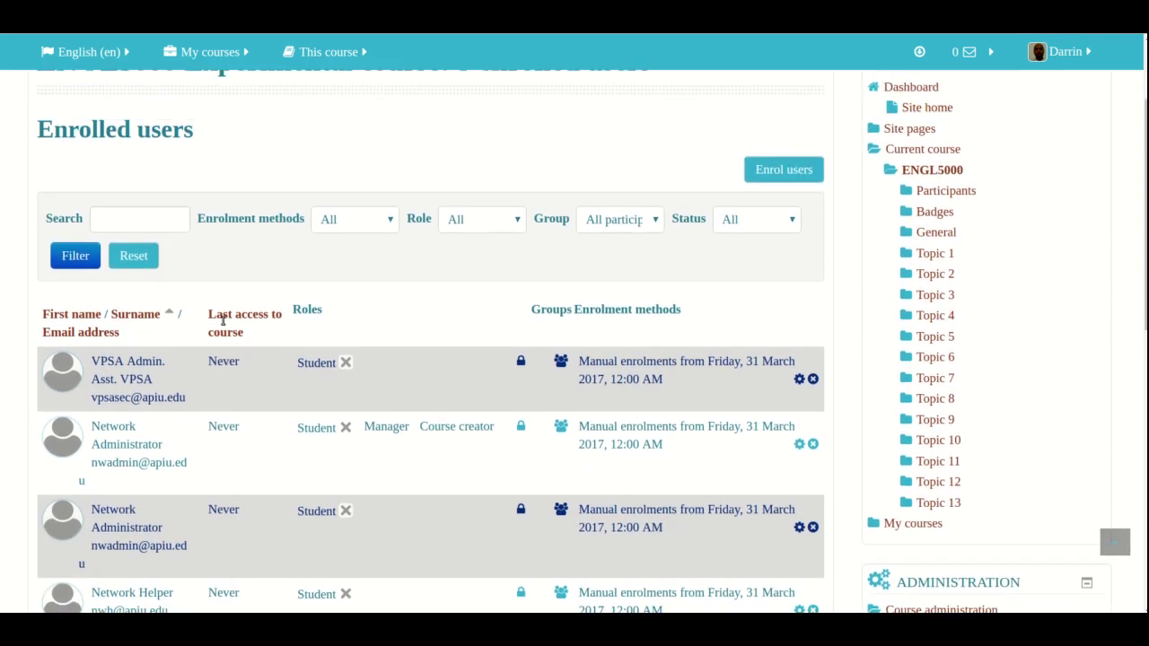
left_click(368, 282)
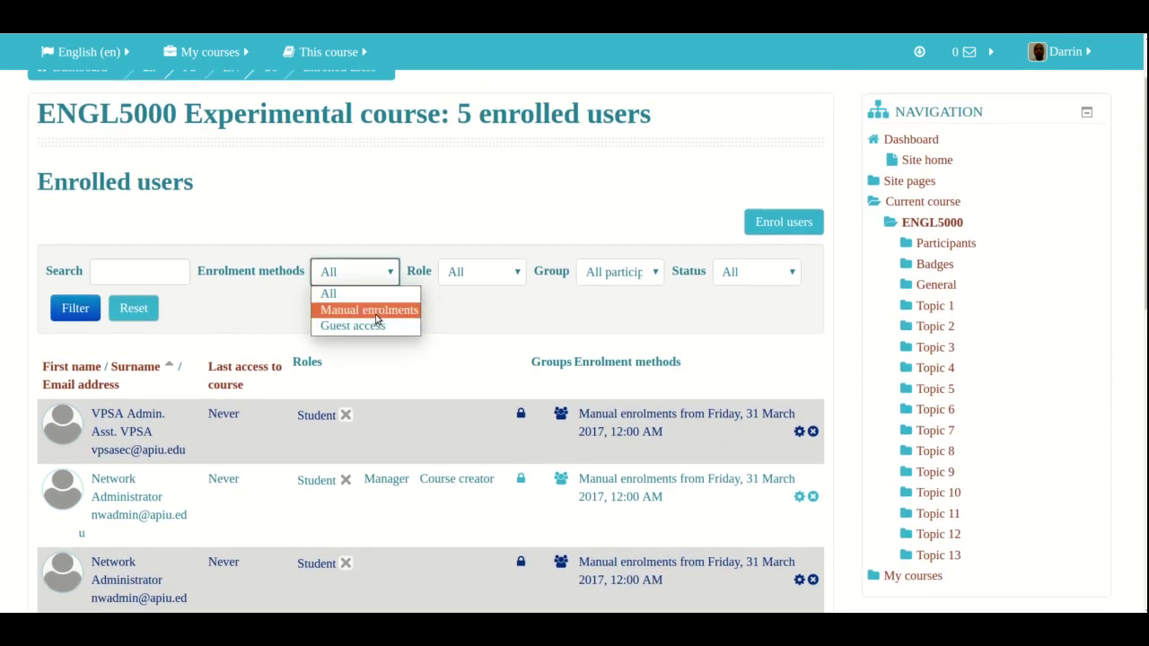
left_click(465, 309)
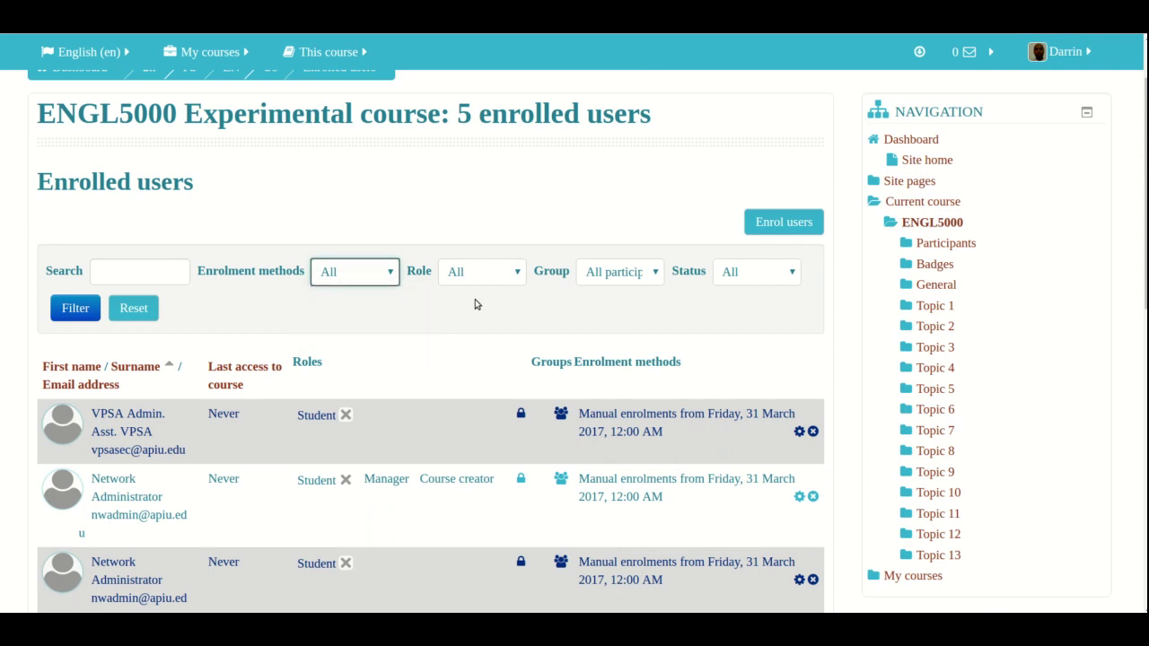
left_click(508, 276)
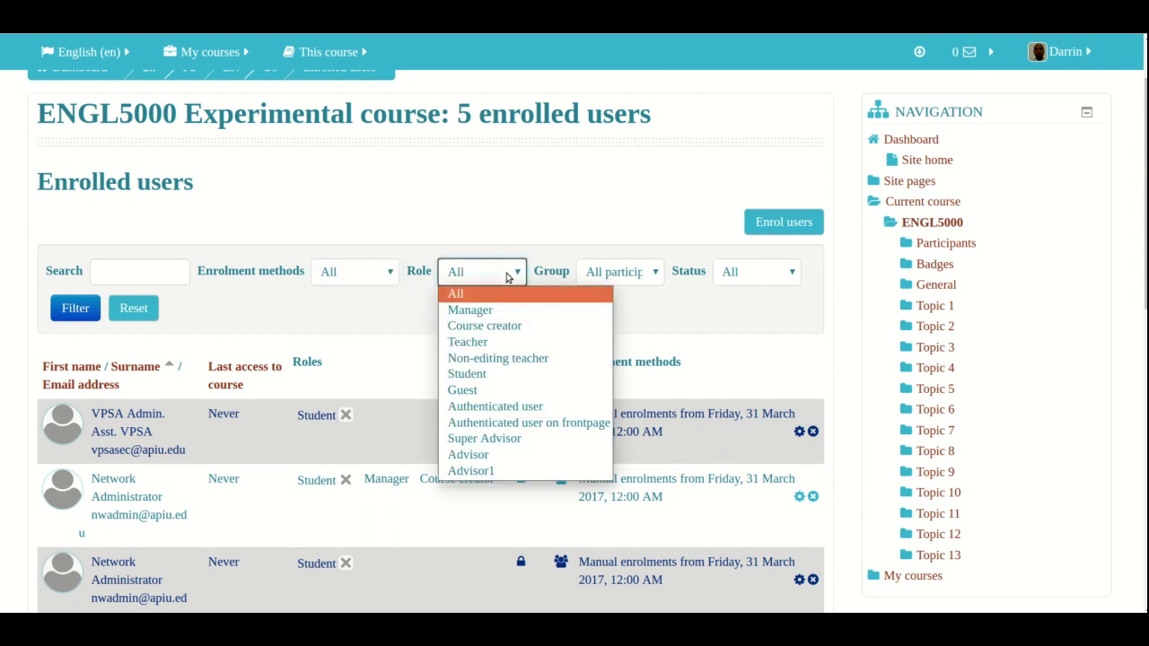
left_click(467, 342)
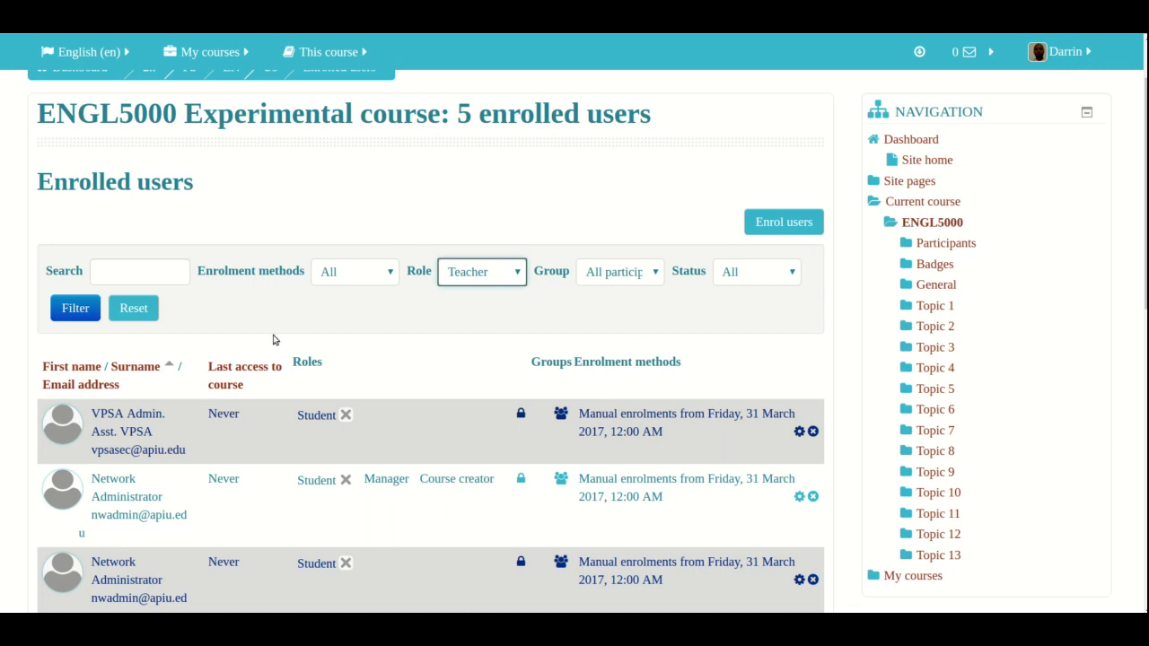
left_click(66, 309)
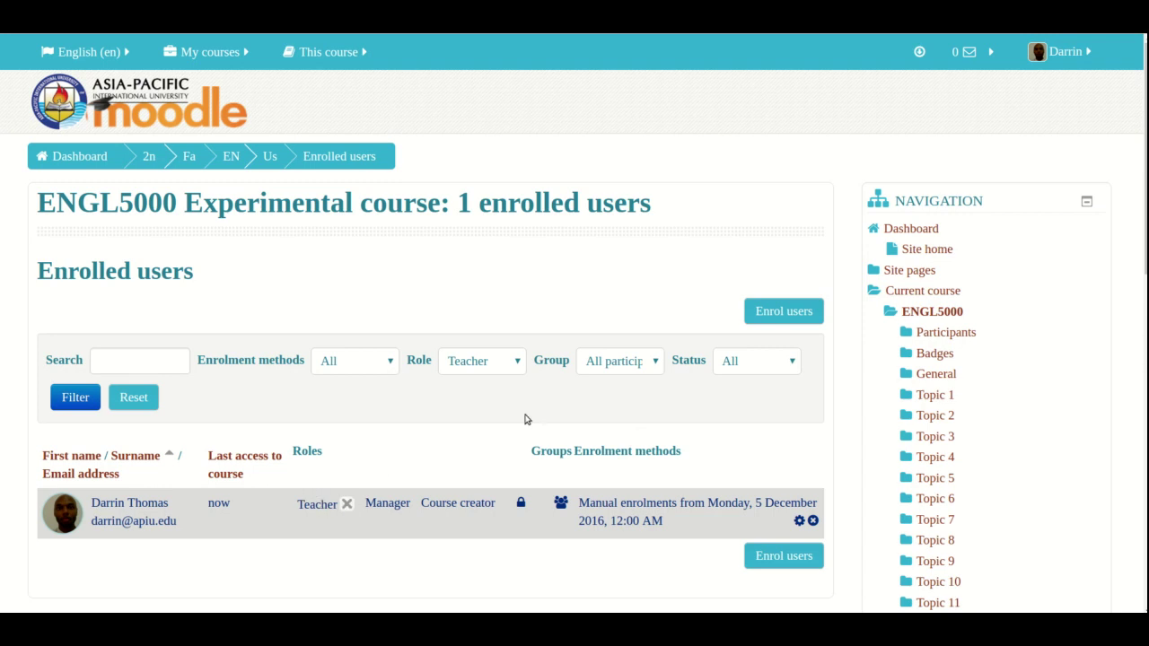
left_click(144, 397)
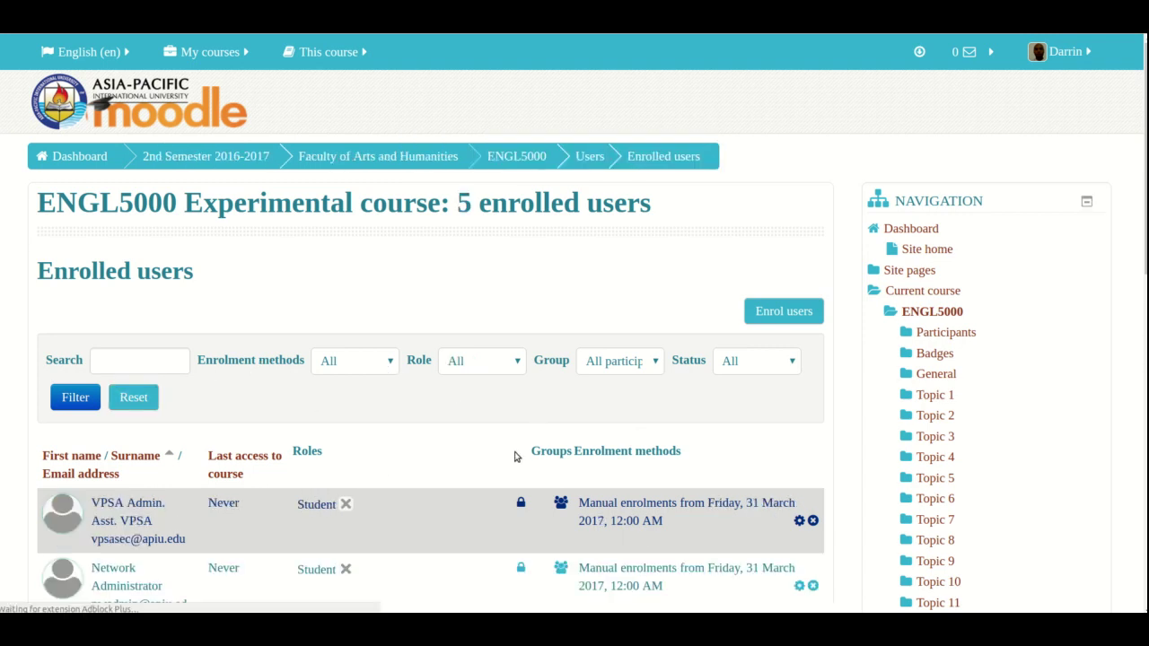
left_click(610, 363)
left_click(609, 364)
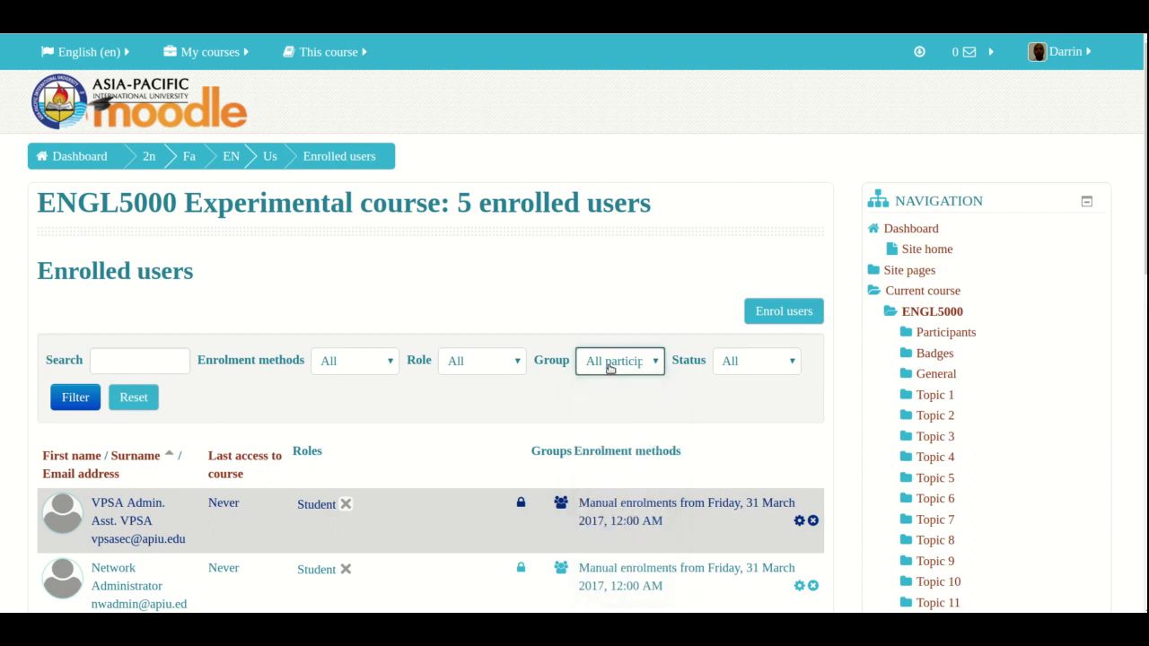
left_click(740, 361)
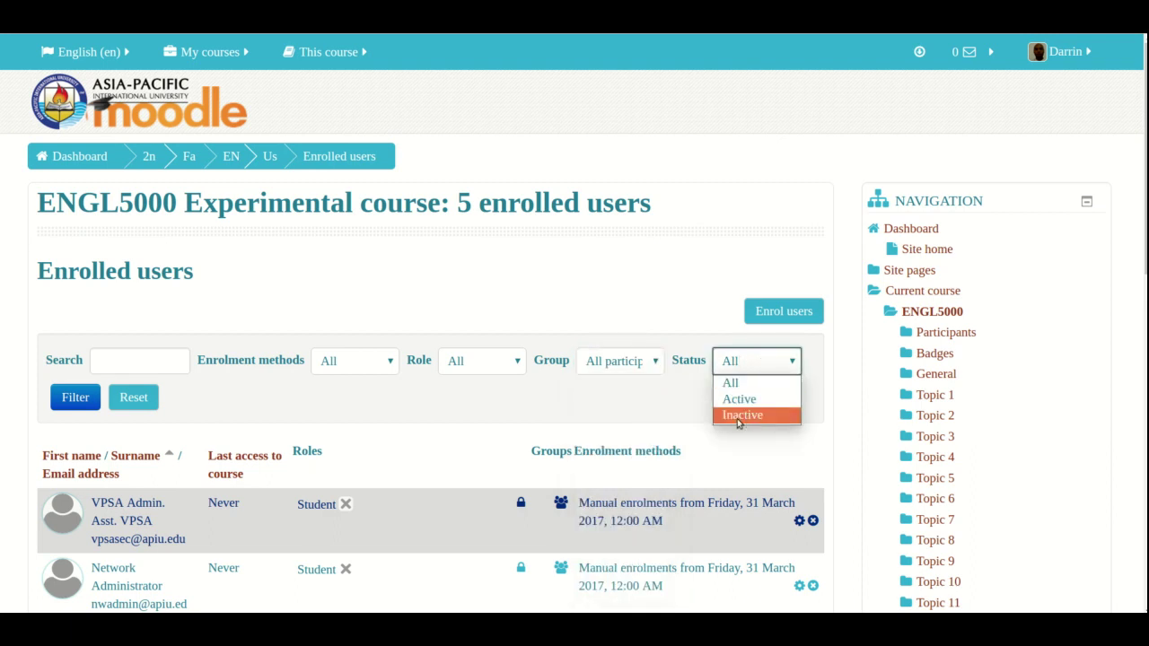
left_click(677, 414)
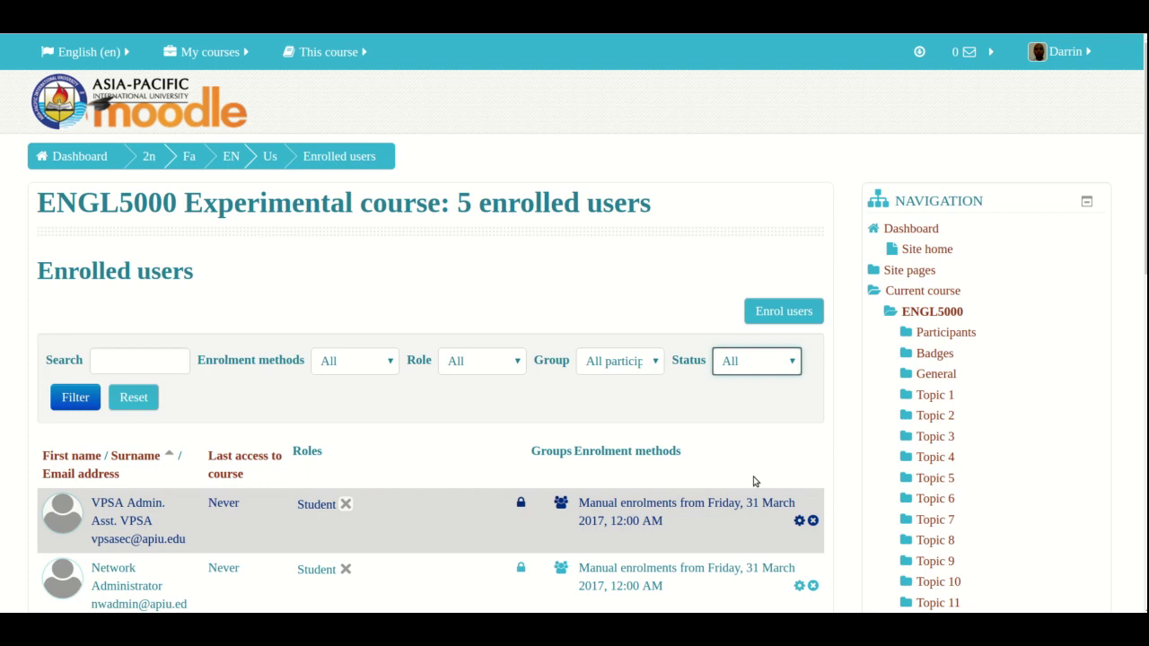
left_click(799, 521)
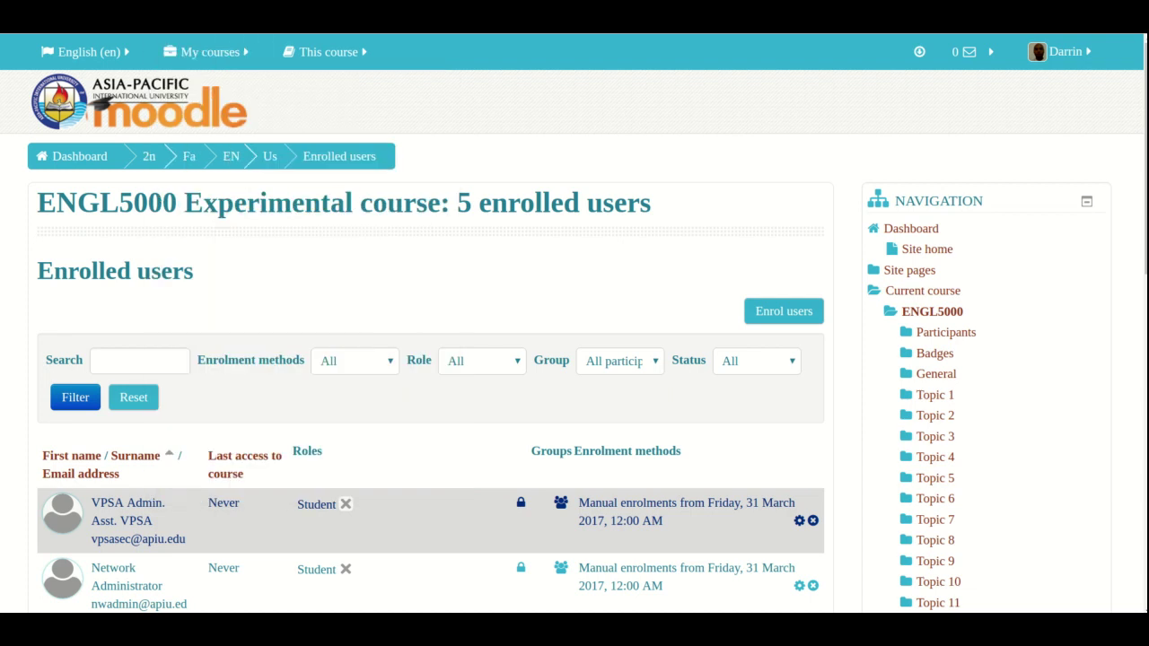
mouse_move(210, 51)
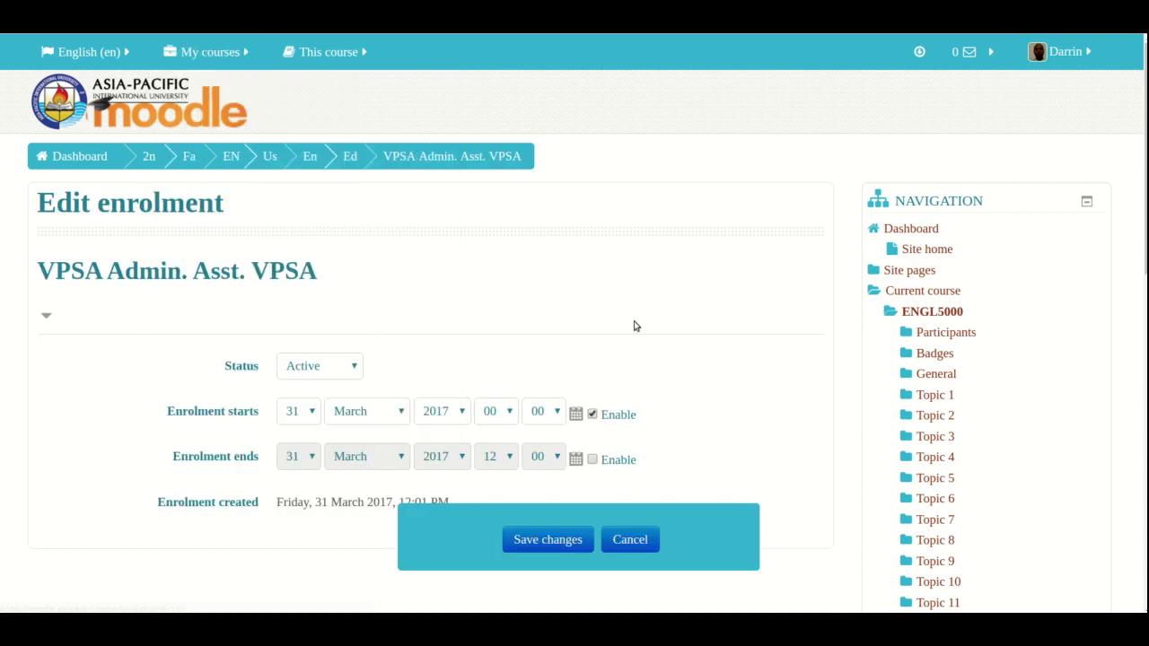
scroll(637, 326, "down", 1)
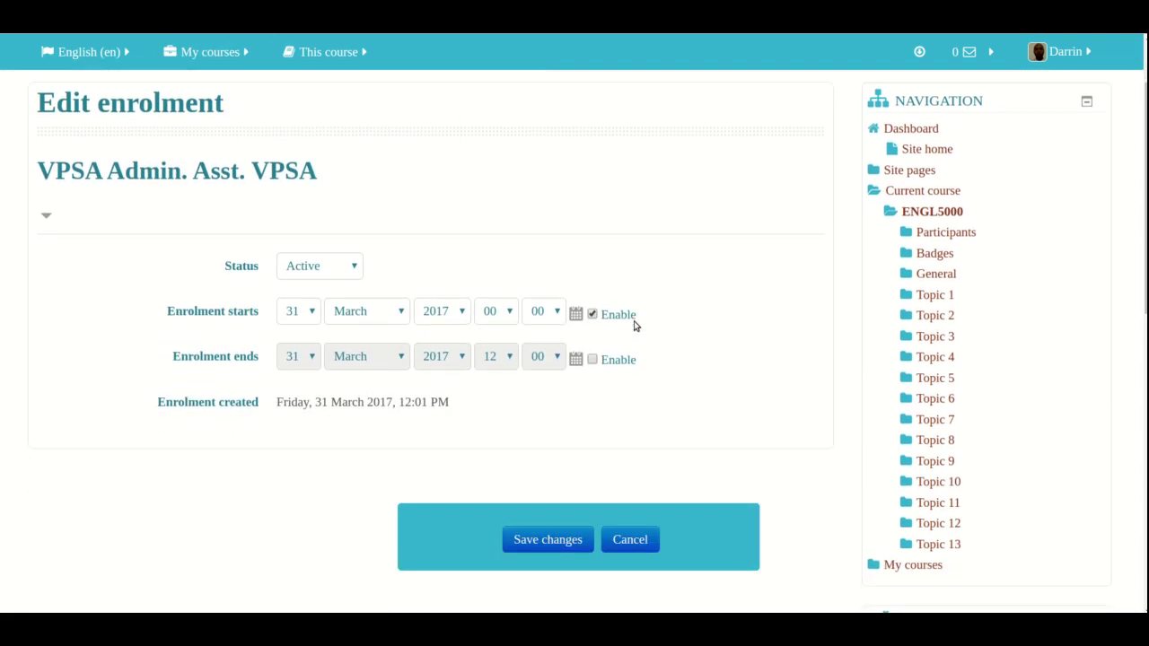
left_click(352, 262)
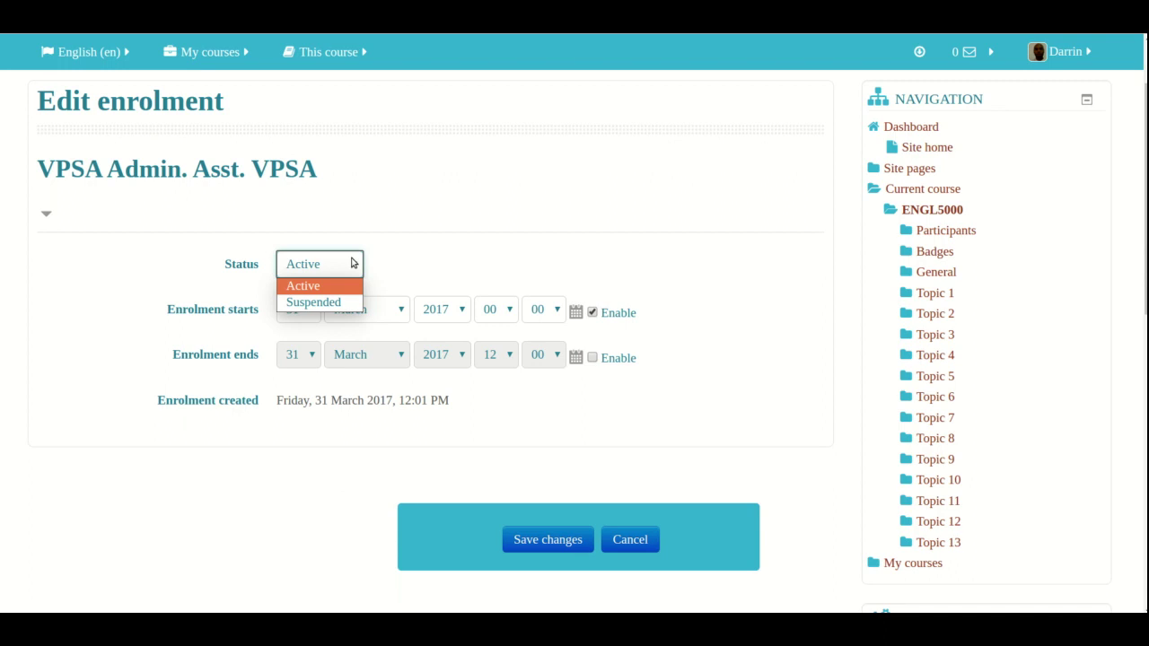
left_click(431, 263)
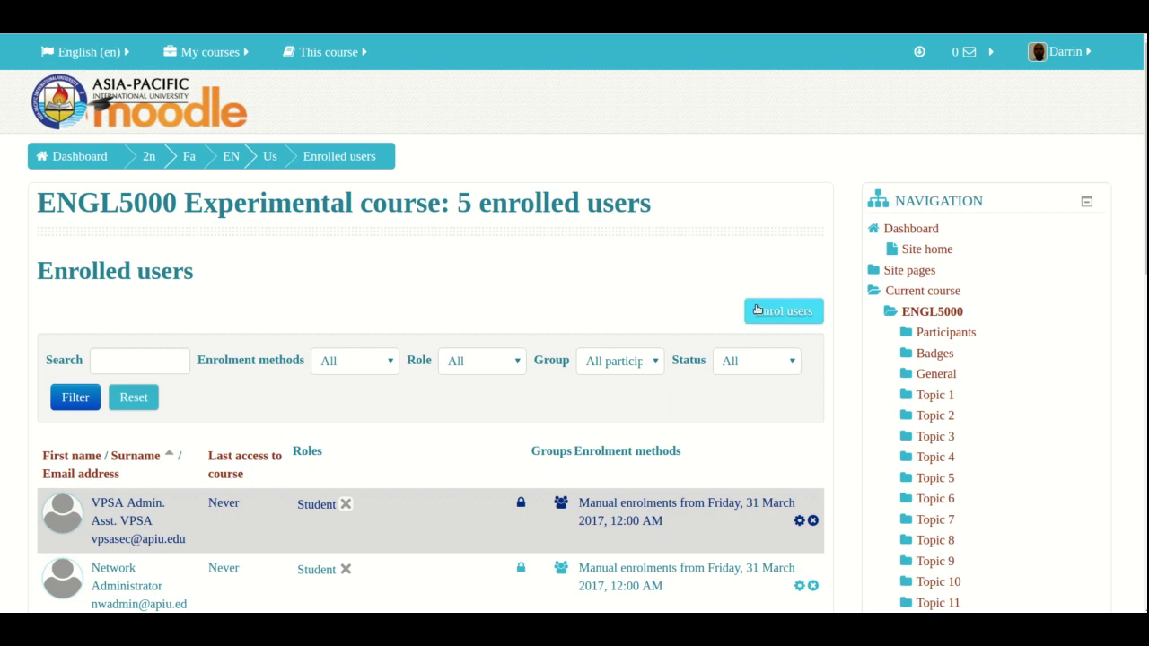
scroll(756, 310, "down", 3)
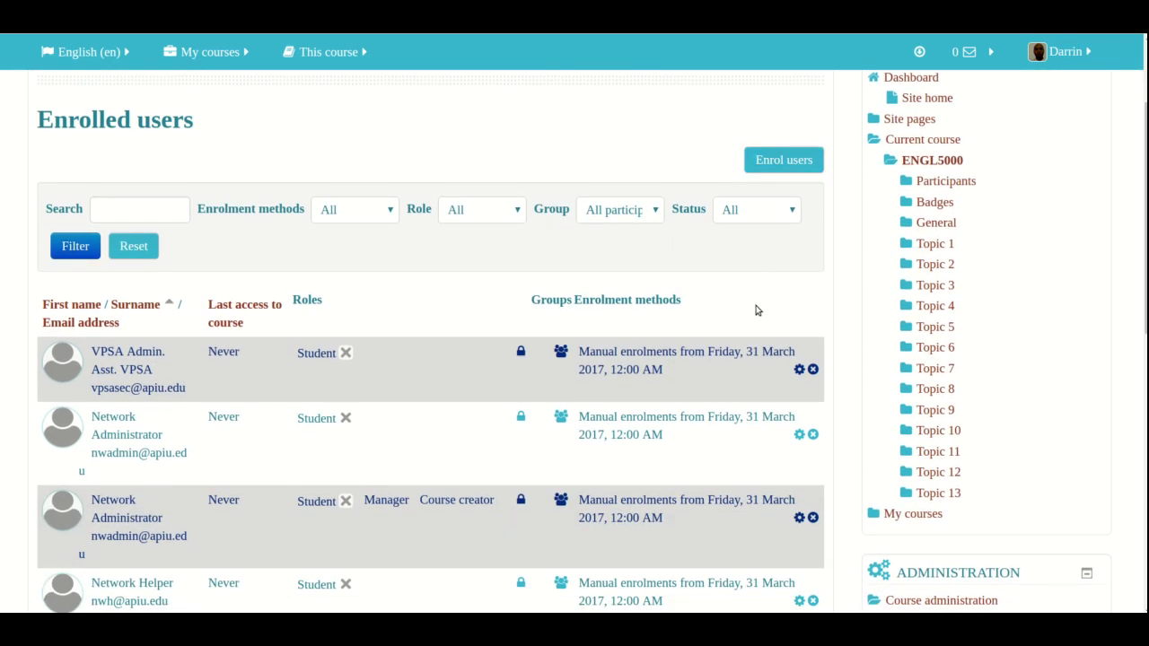